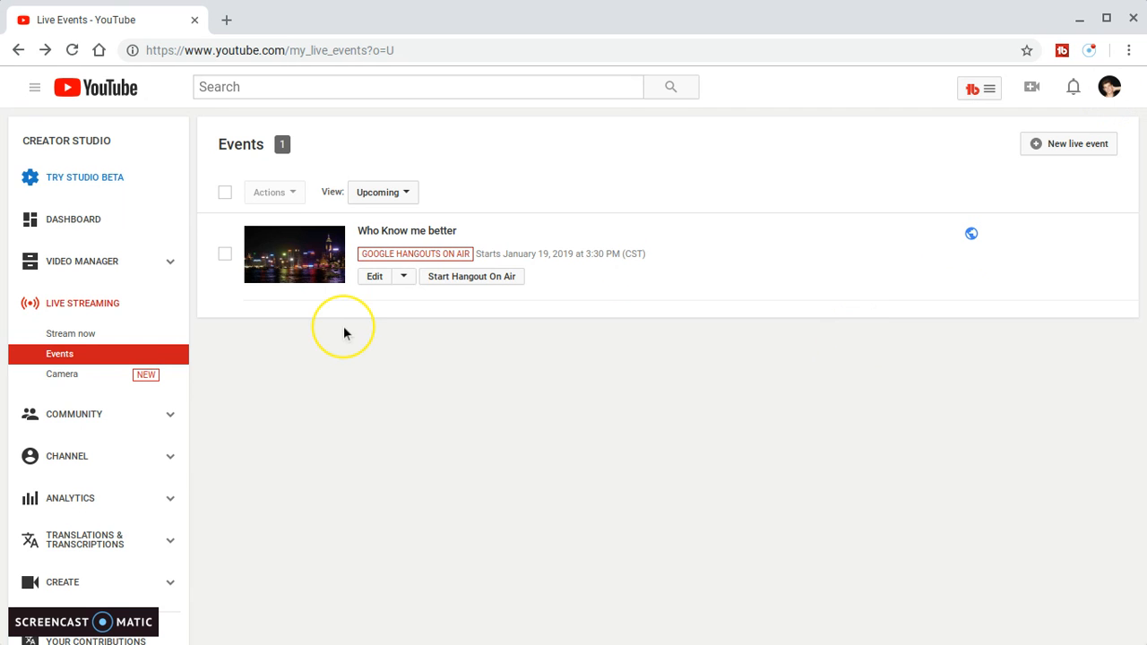
Create a new live event and enter "Demonstration" as its title
left_click(1045, 141)
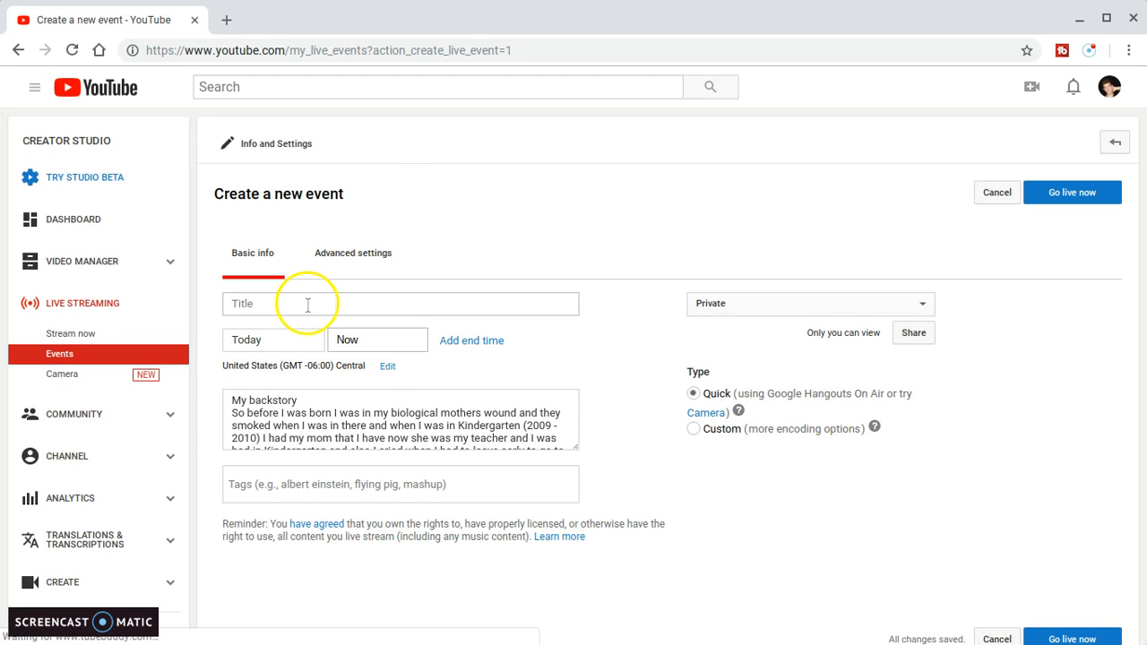
left_click(307, 303)
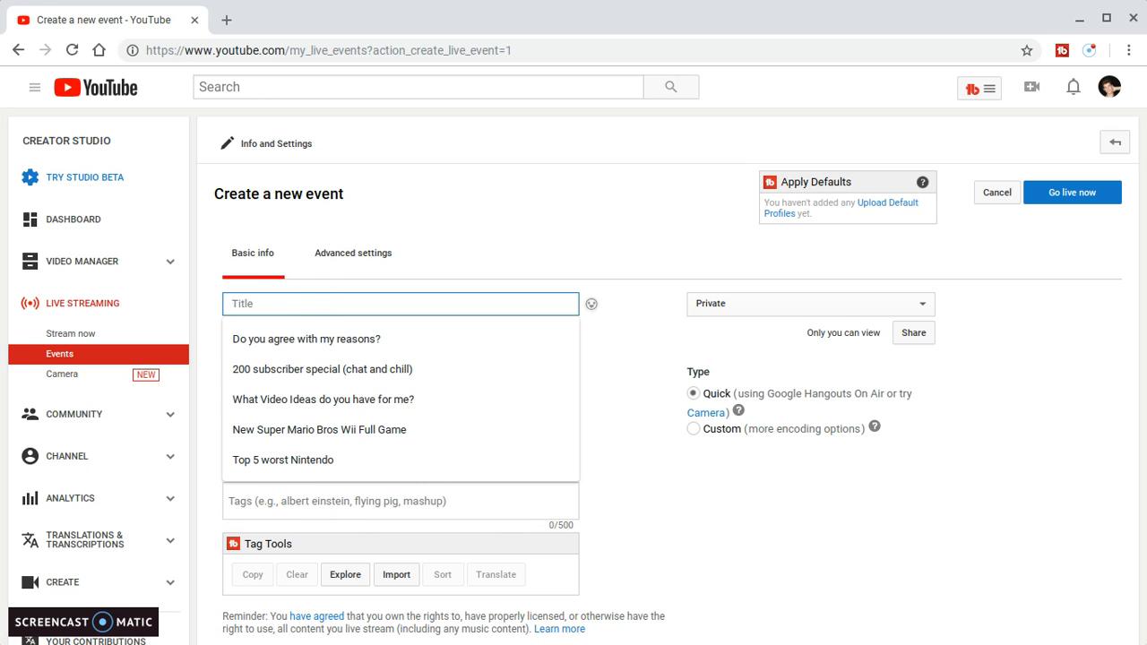
type("Demonstrs")
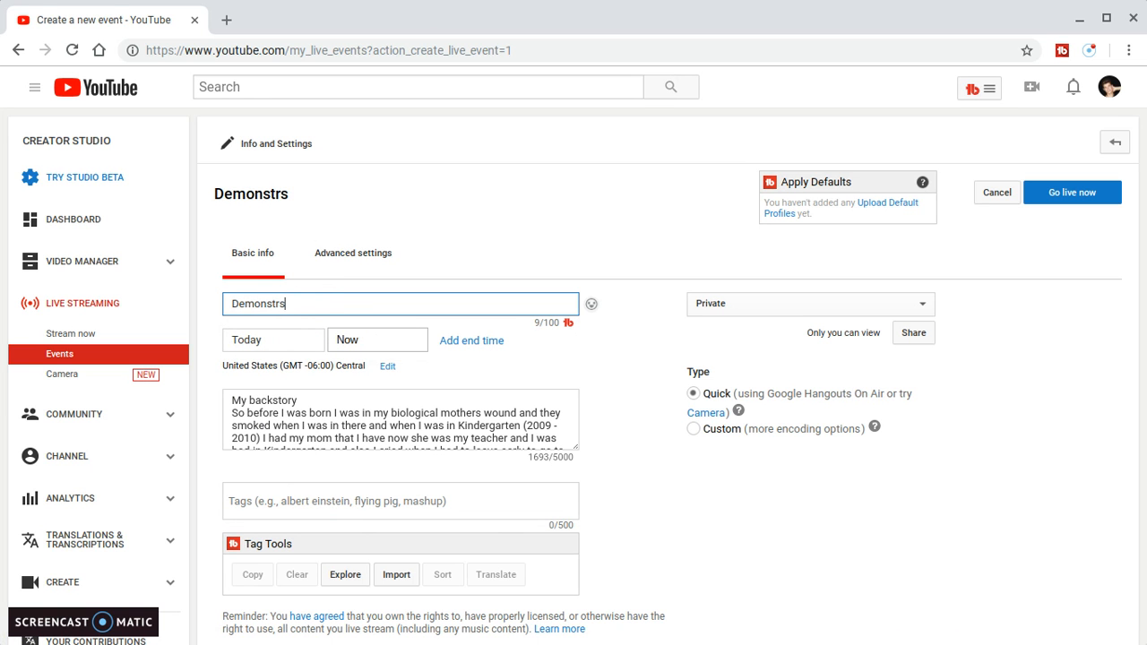
type("t")
key("BackSpace")
key("BackSpace")
type("ation")
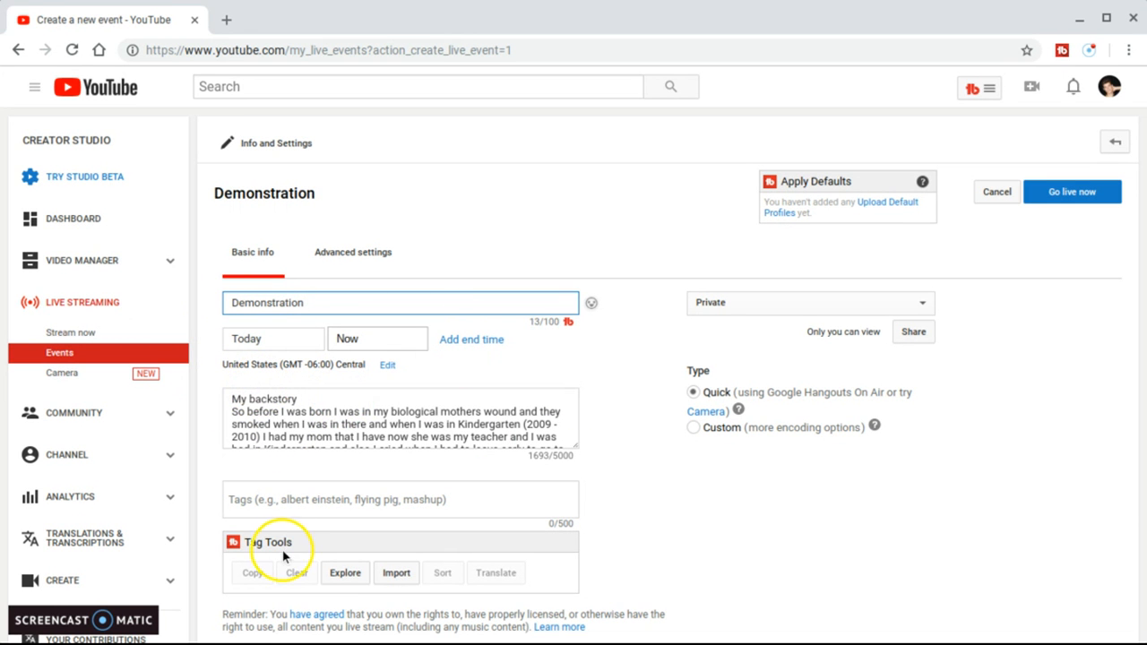
Replace the event's description with "in this video watch me do a demonstration LIVE"
left_click_drag(232, 397, 406, 464)
key("BackSpace")
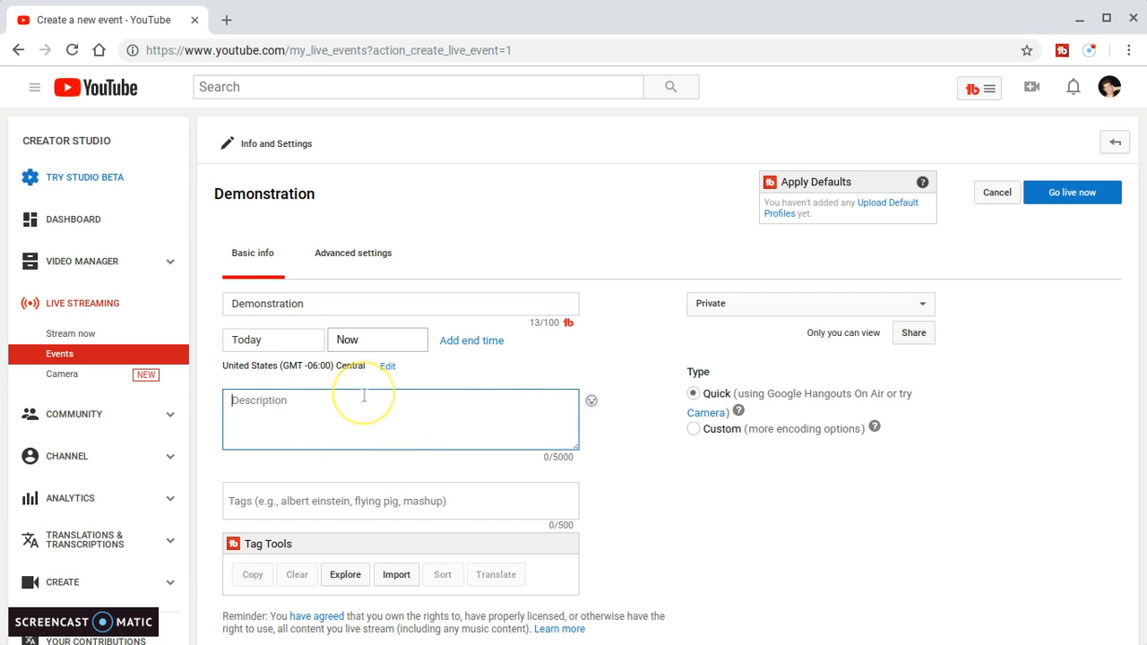
type("in")
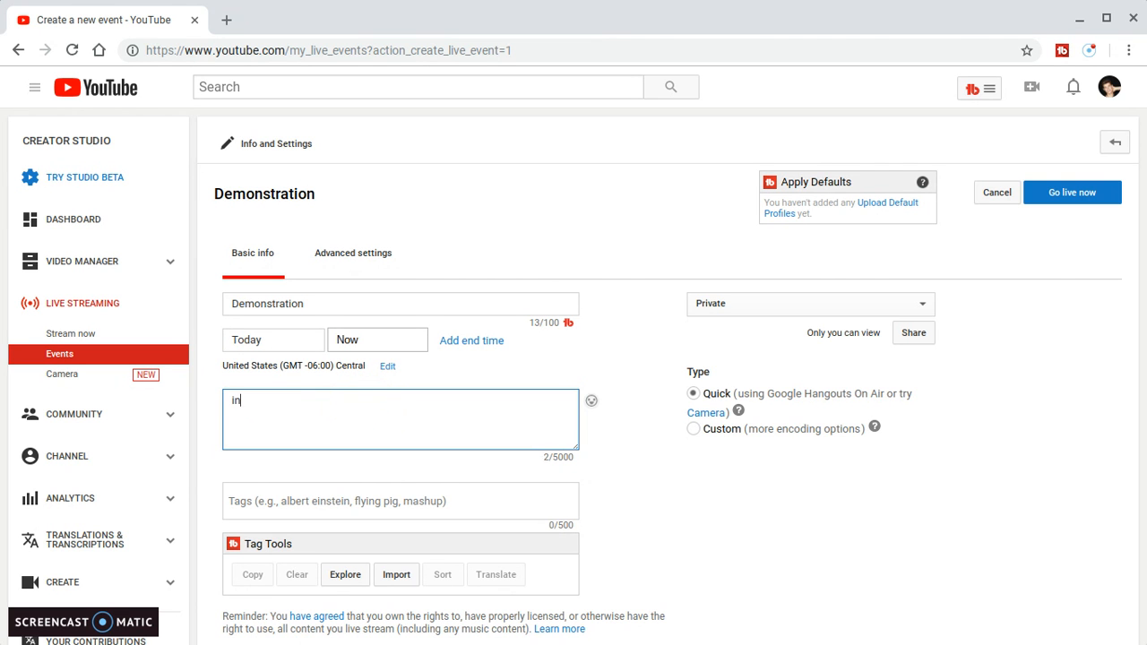
type("t hsio")
type("this video")
type(" watch me ")
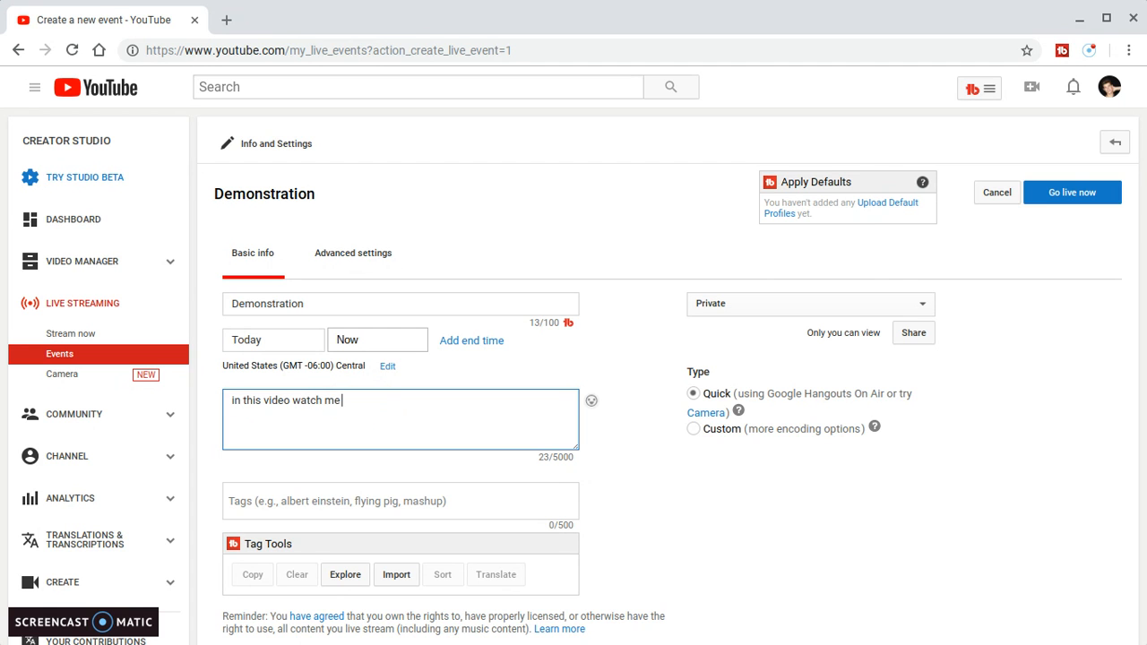
type("do a de")
type("nonstration LIVE")
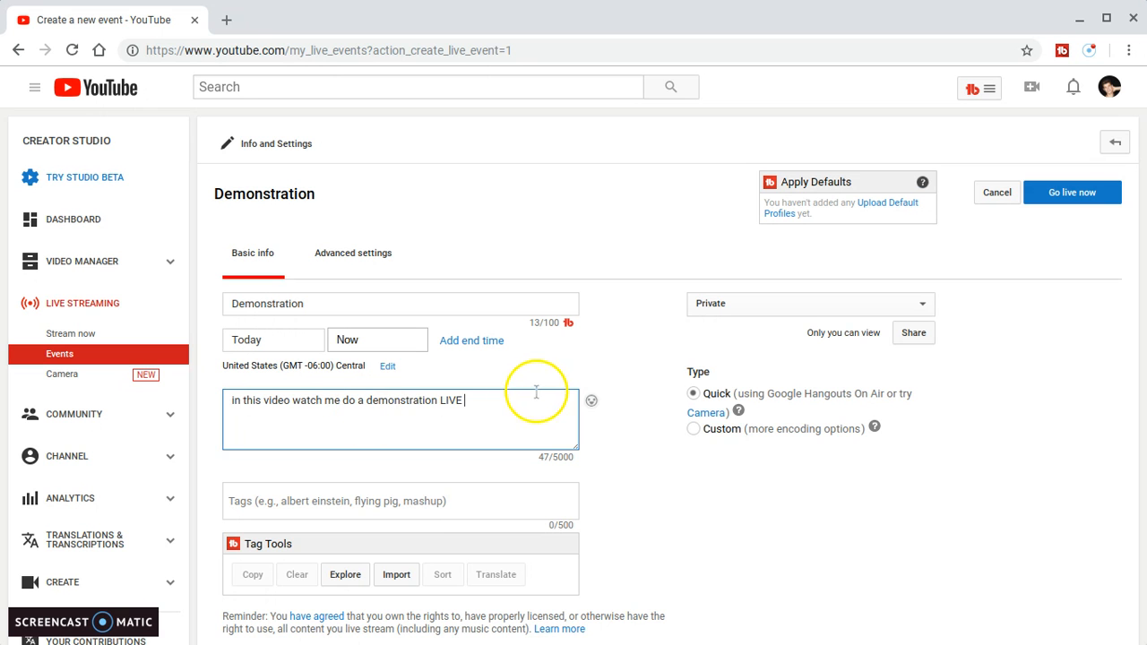
Add the tags "demo", "demo live", "live" and "demonstration" to the event
left_click(358, 491)
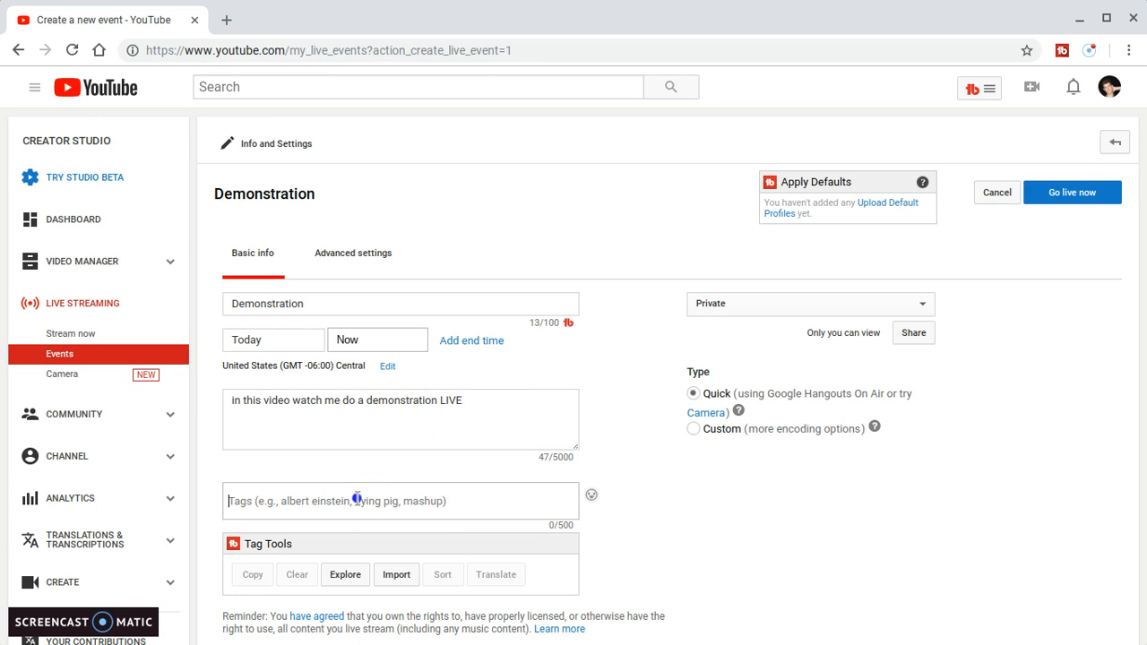
type("demo")
key("Return")
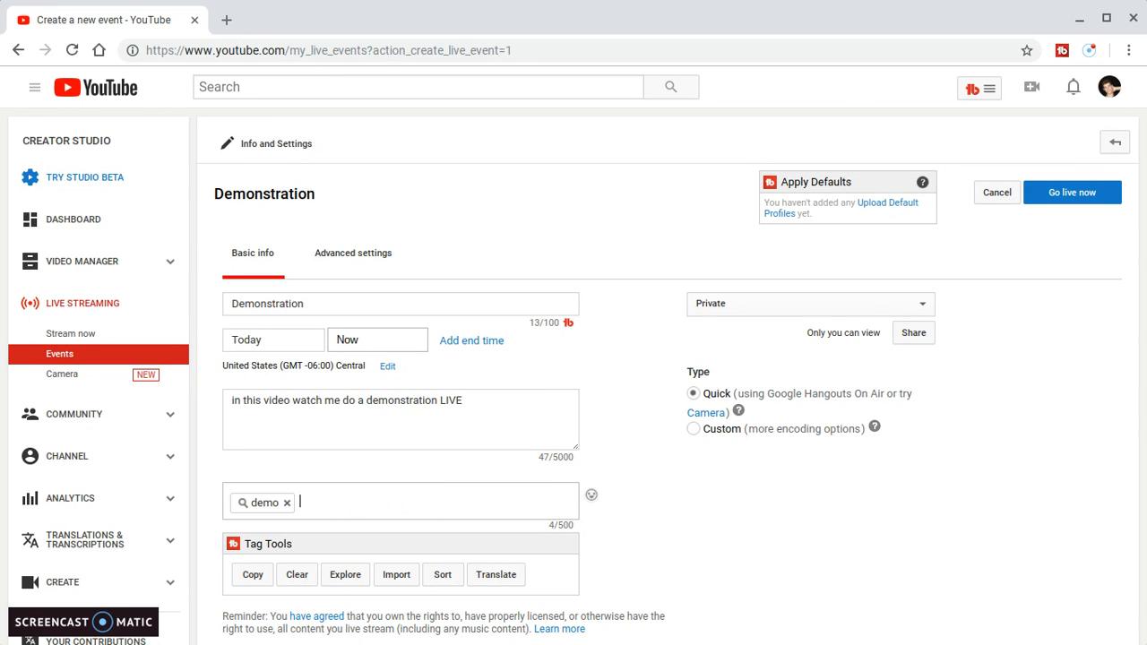
type("demo")
type(" live")
key("Return")
type("loi")
type("ve")
key("Return")
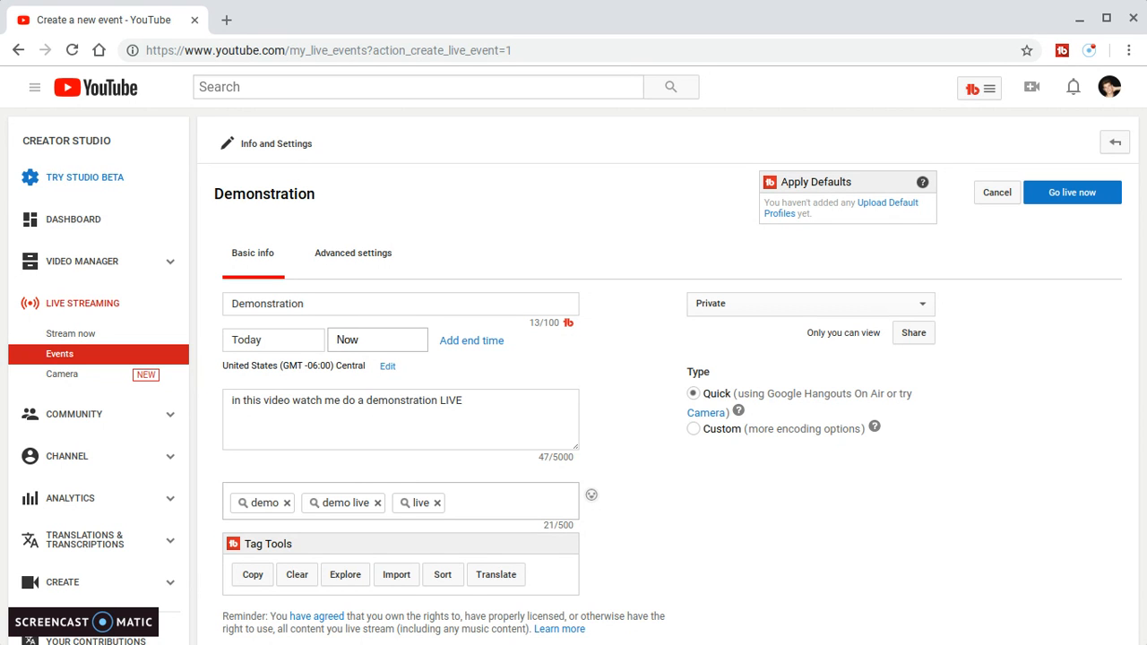
type("demonstration")
key("Return")
Add the tags "hangouts on air", "hangouts" and "google hangouts" to the event
type("han")
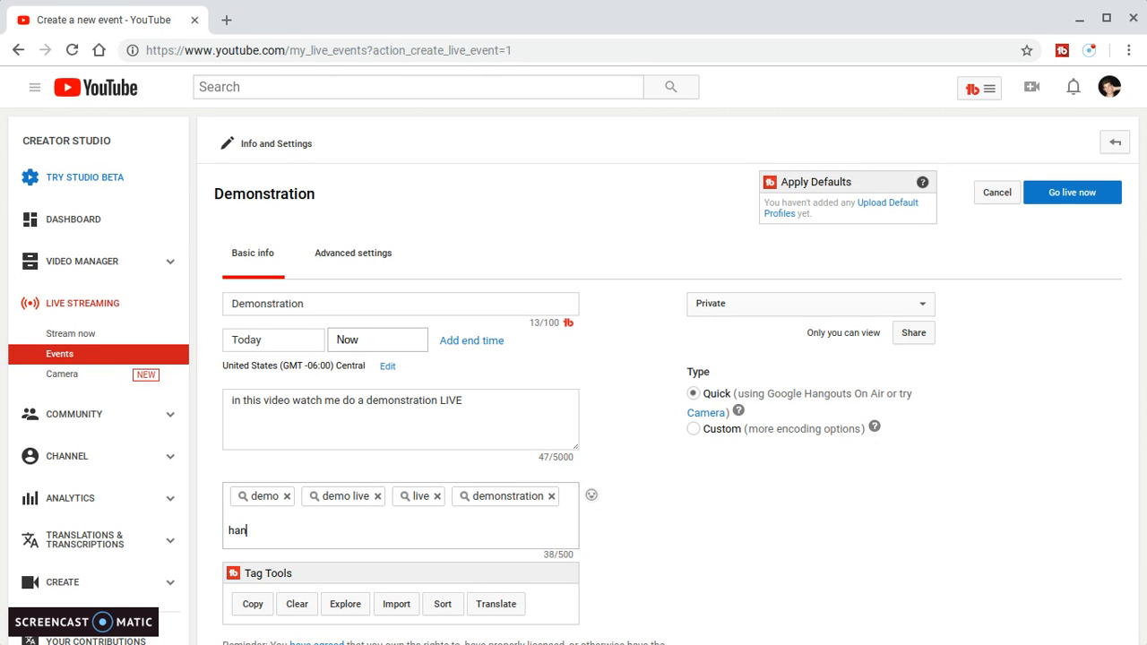
type("gouts on air")
key("Return")
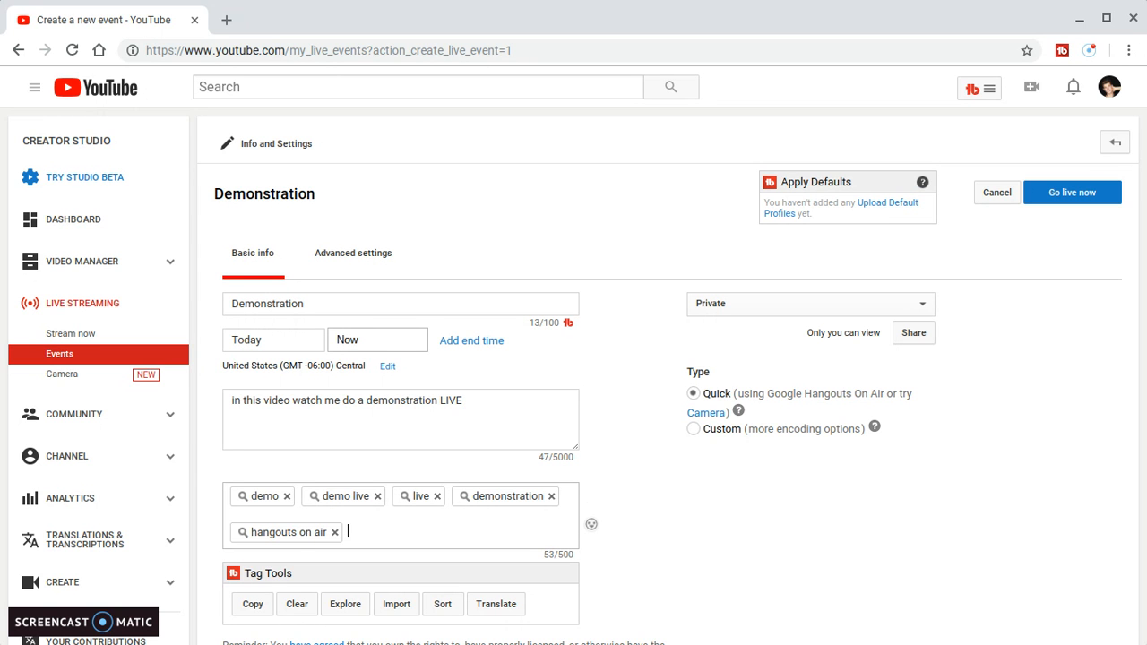
type("hangouts")
key("Return")
type("google hangp")
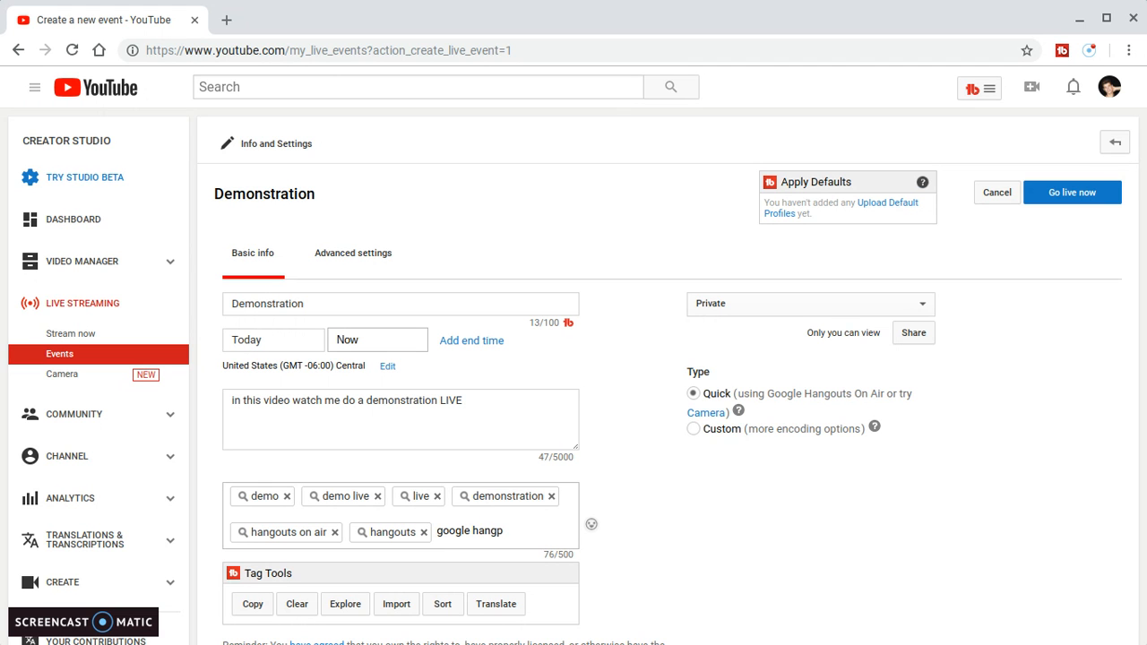
type("outs")
key("Return")
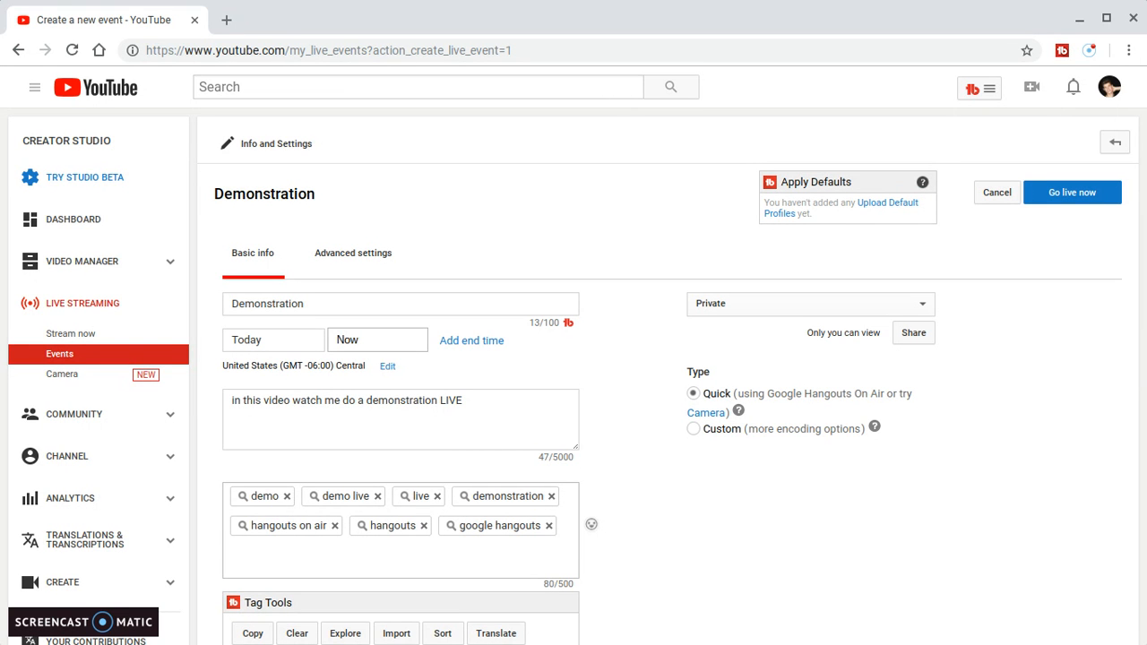
scroll(574, 358, "down", 3)
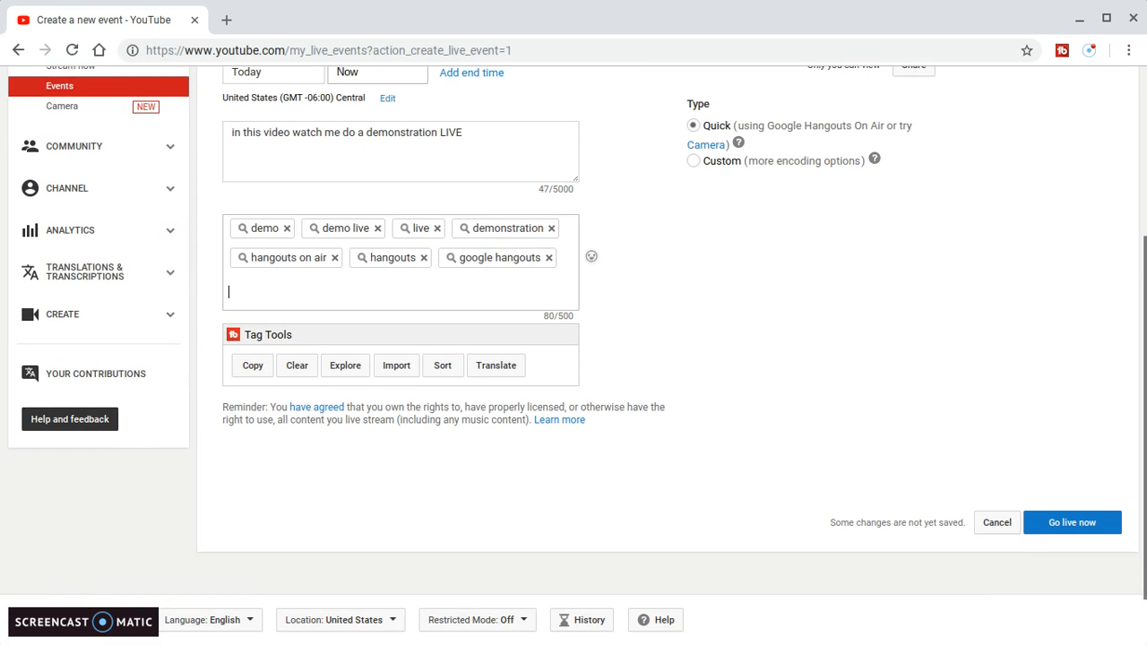
scroll(573, 358, "up", 3)
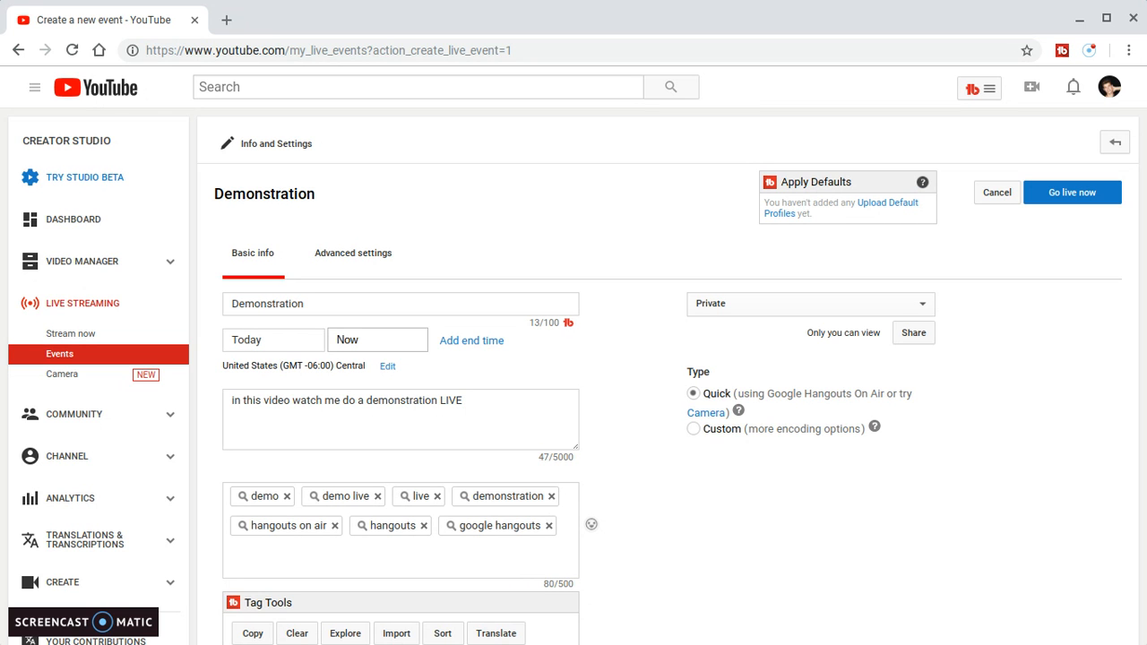
Read the help note for the Custom event type and close it
left_click(691, 429)
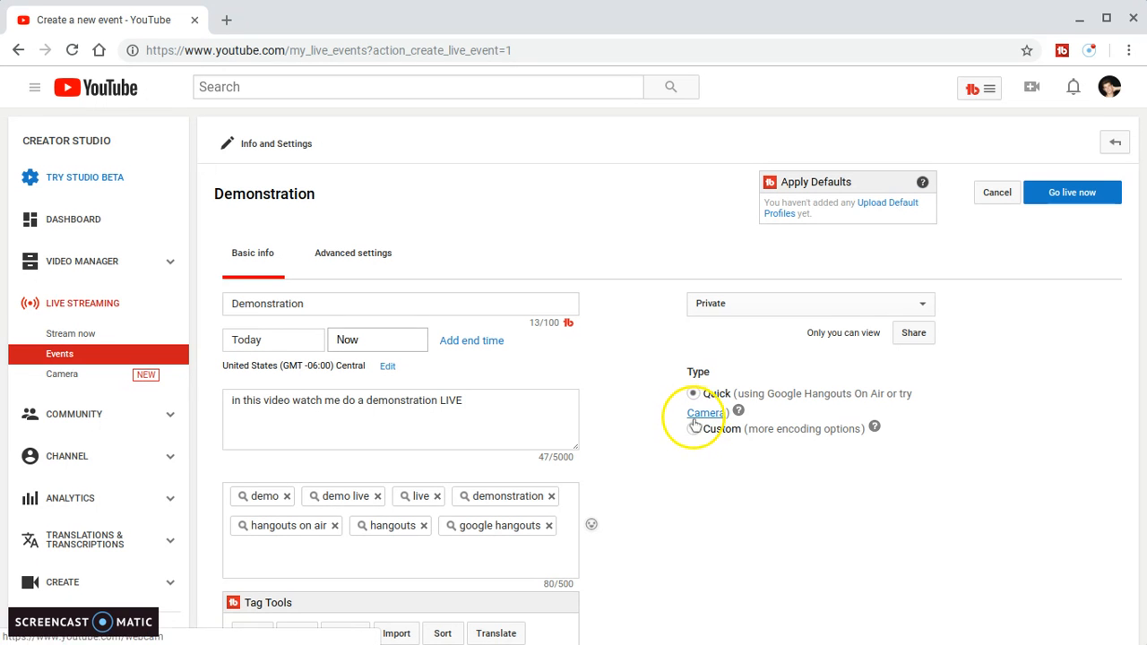
left_click(873, 427)
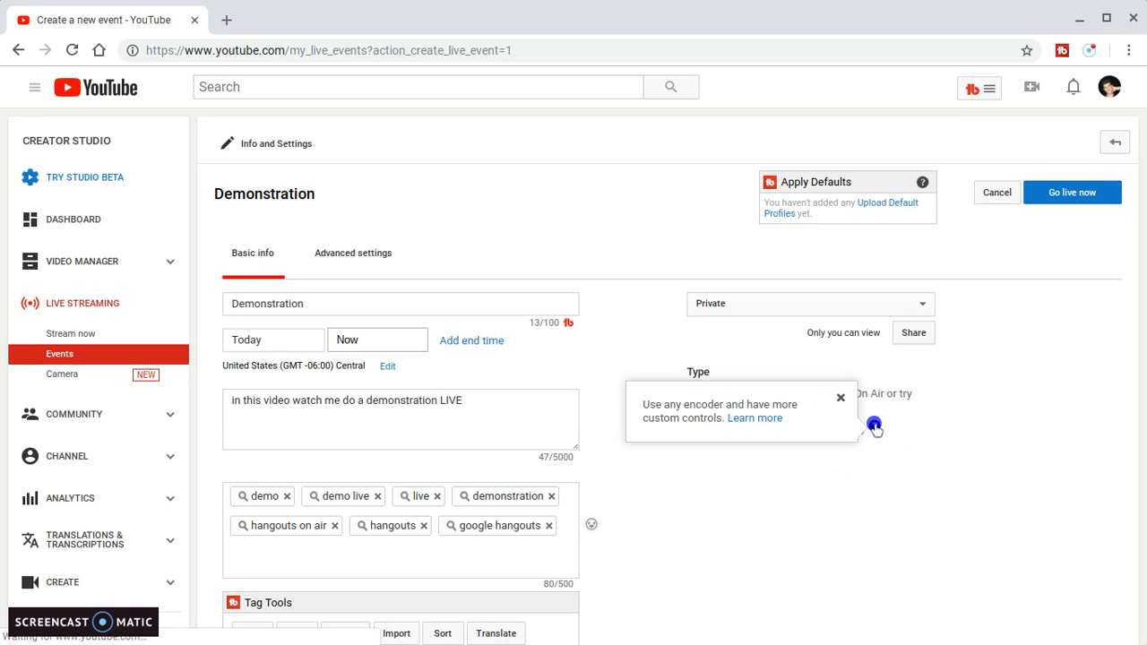
left_click(838, 397)
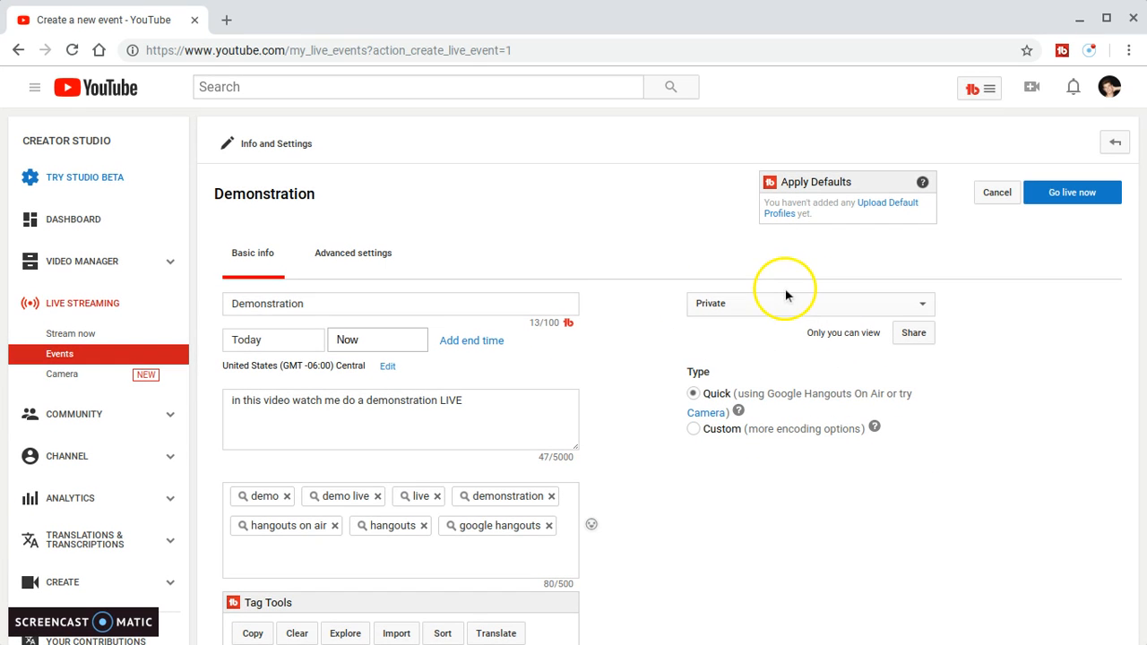
Set the event's privacy to Public, looking over the other visibility options as well
left_click(750, 307)
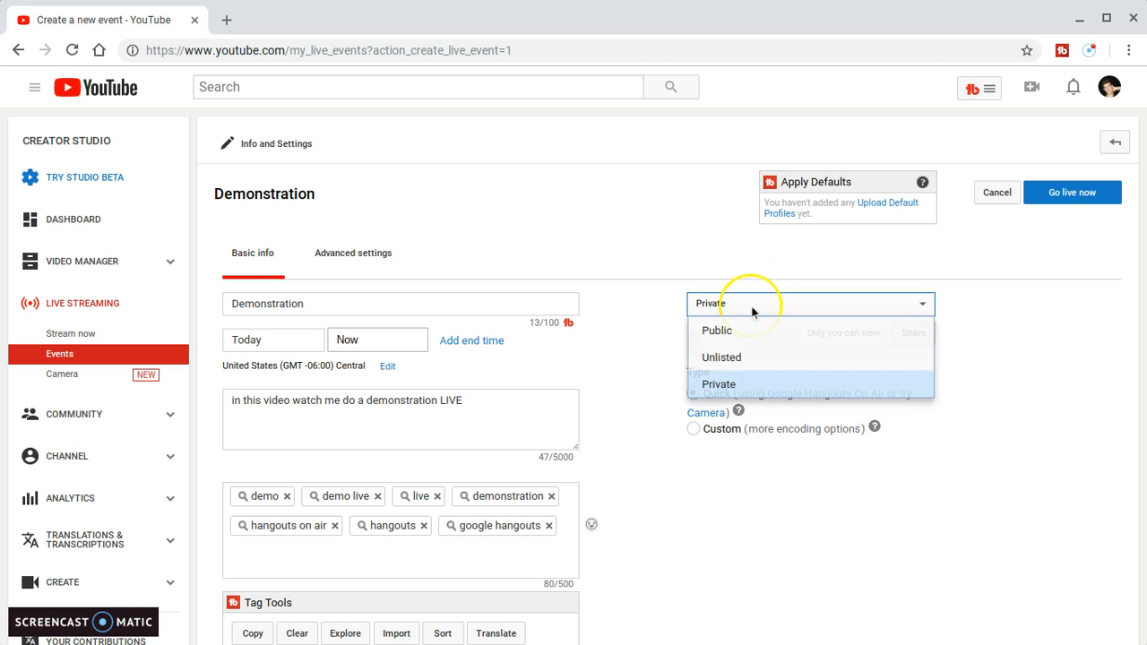
left_click(735, 332)
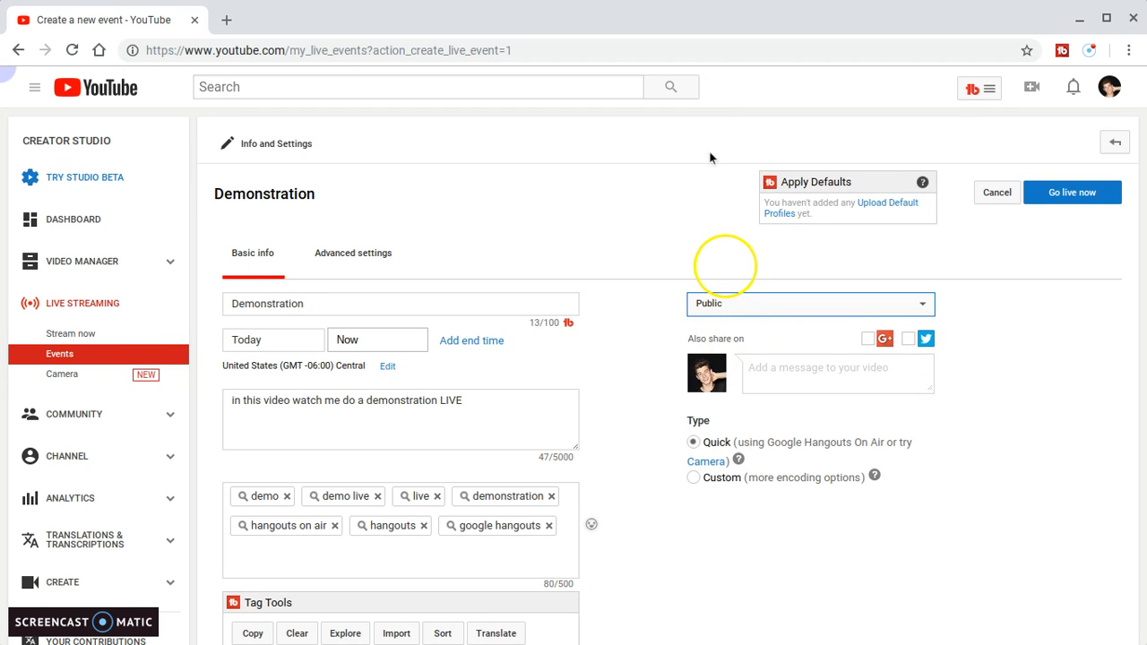
left_click(734, 307)
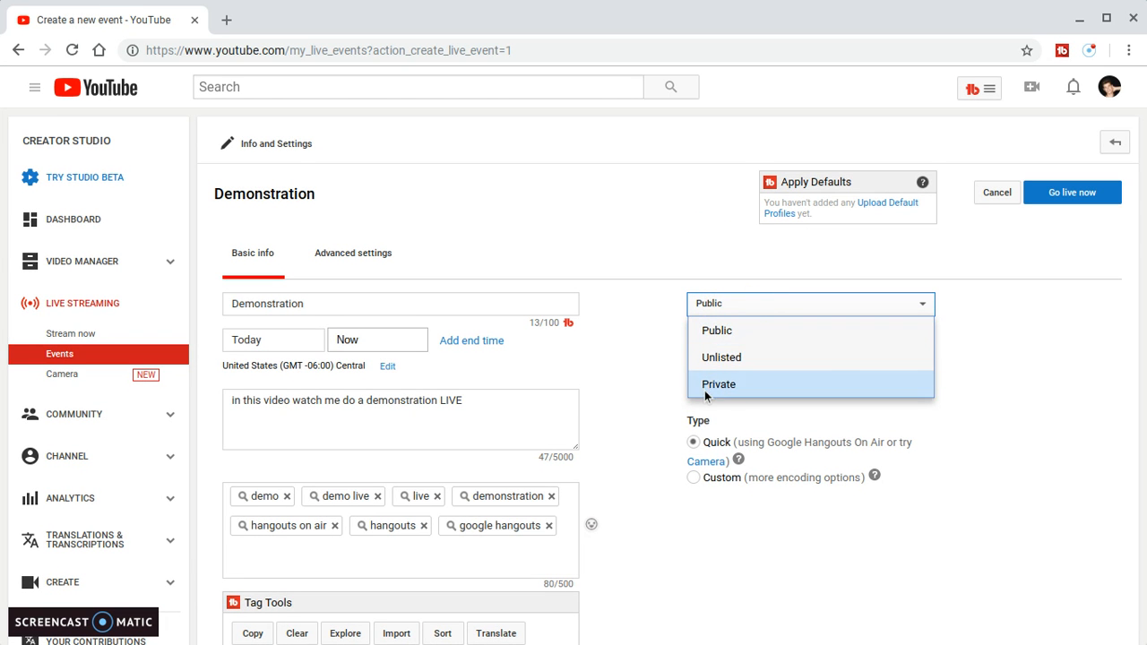
left_click(746, 328)
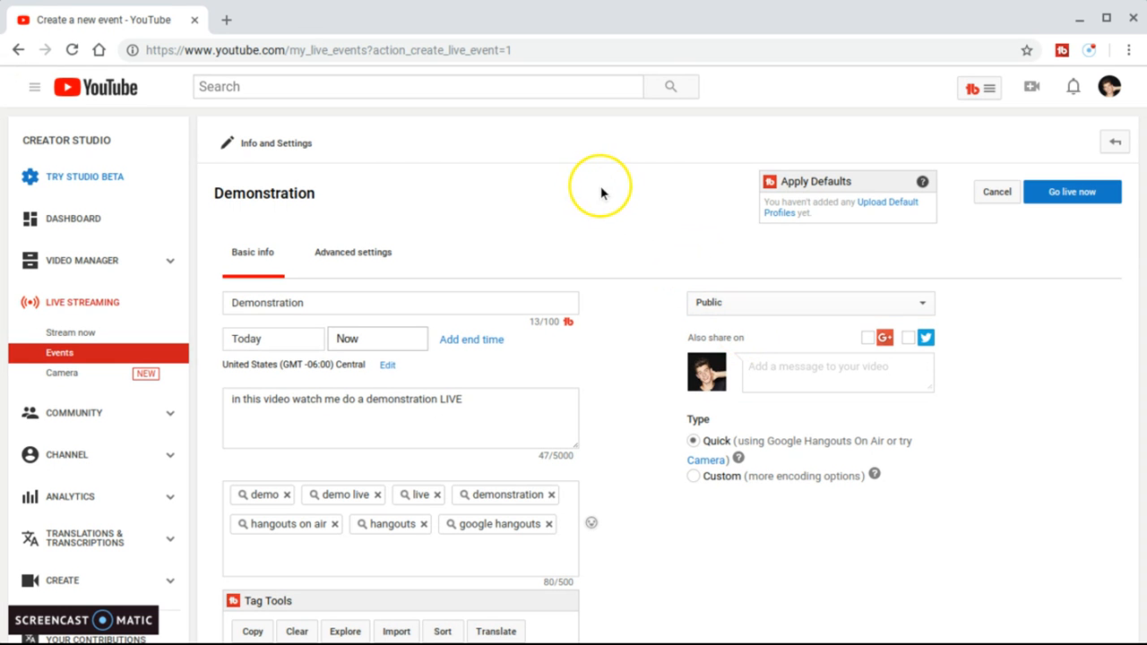
left_click(725, 308)
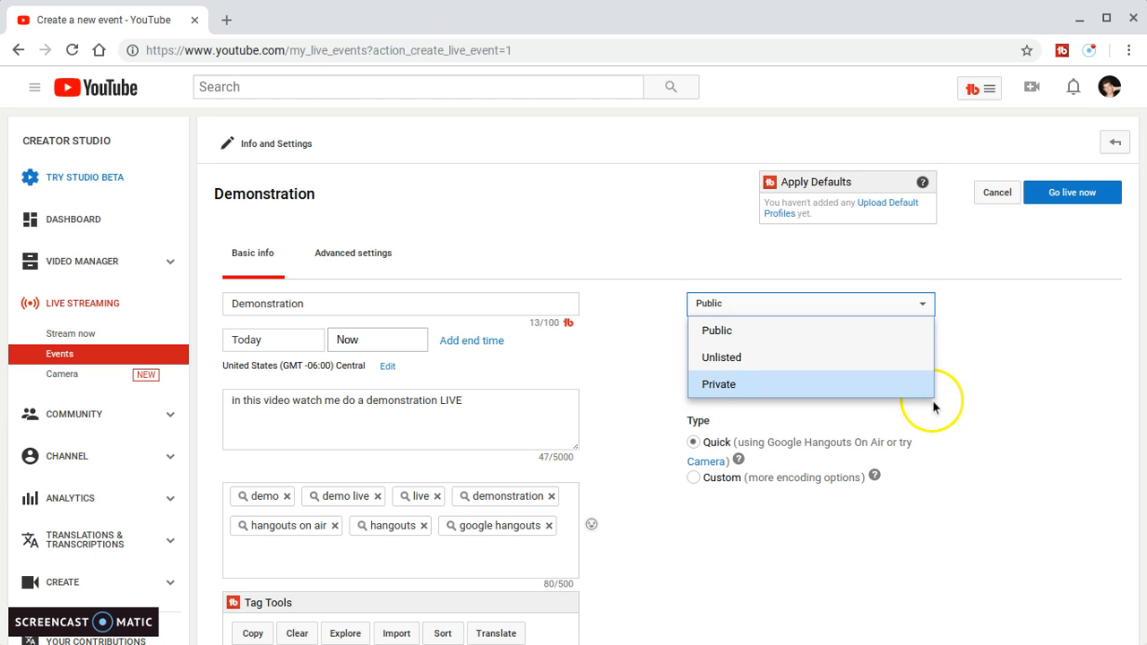
left_click(646, 290)
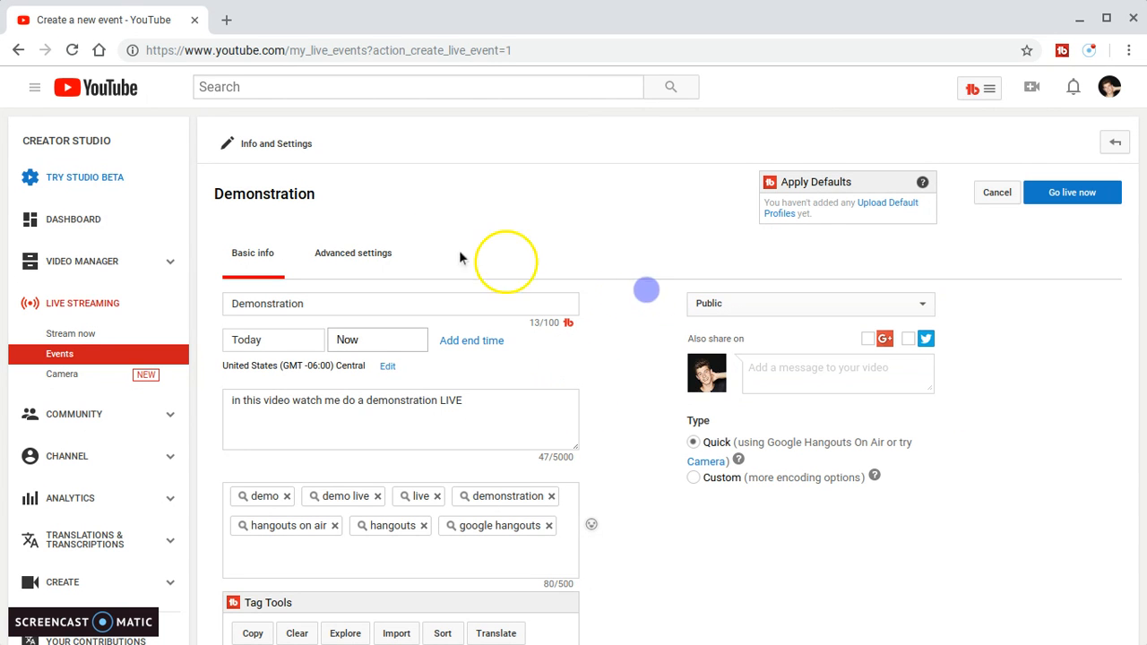
In the advanced settings, try chat slow mode with a limit of 1 second per person and turn it off again
left_click(376, 255)
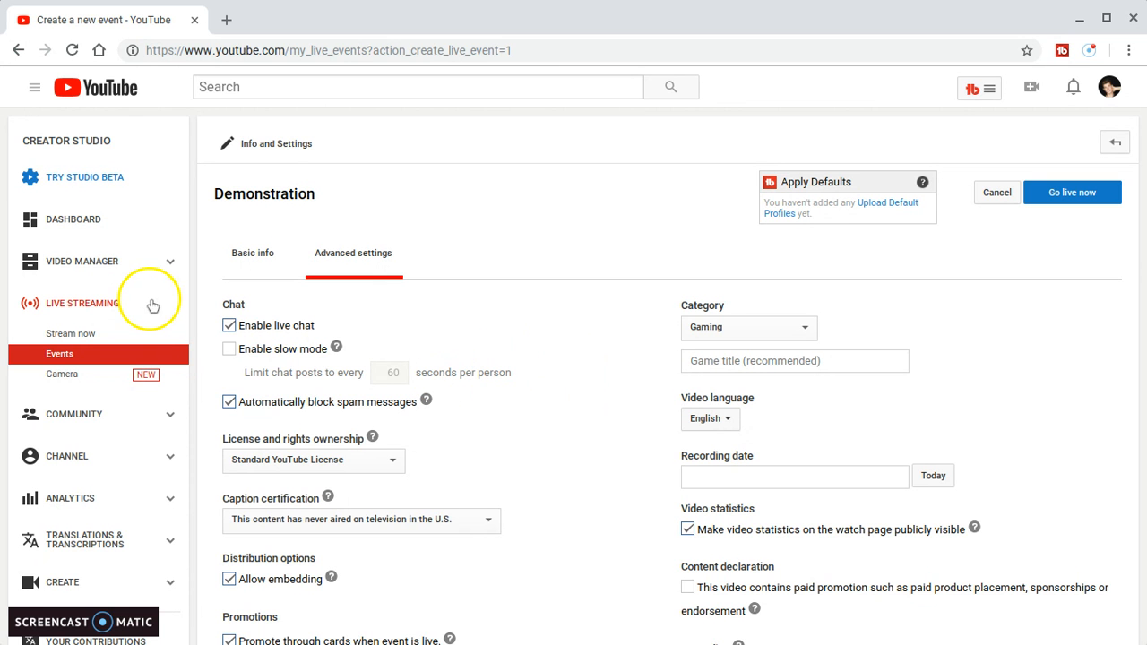
left_click(229, 349)
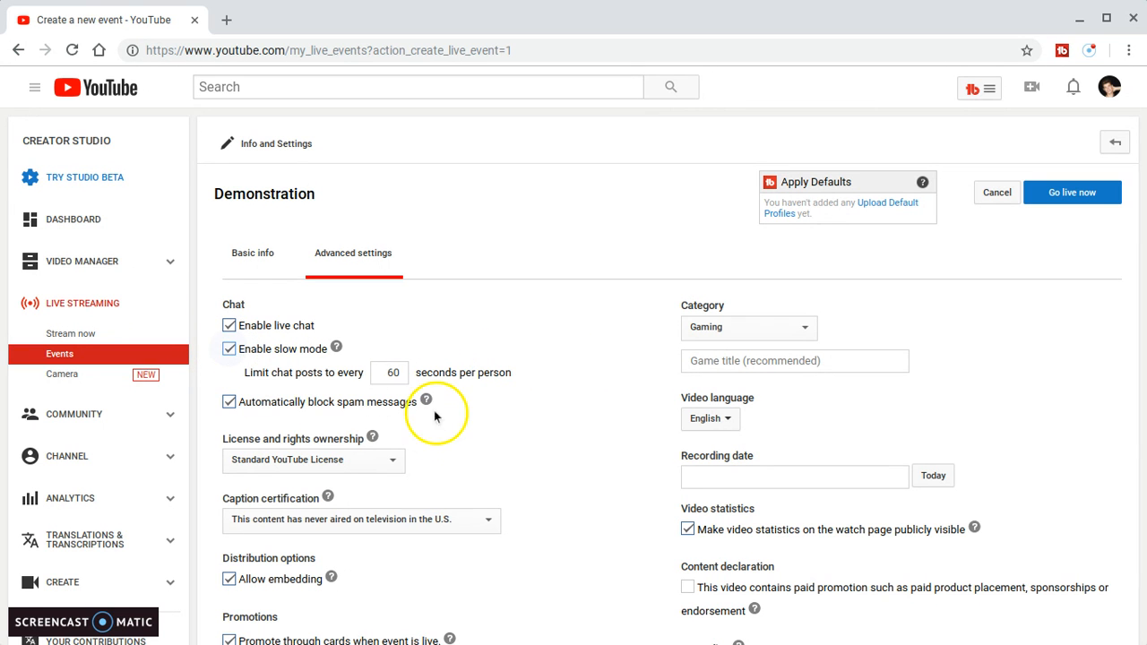
left_click(391, 371)
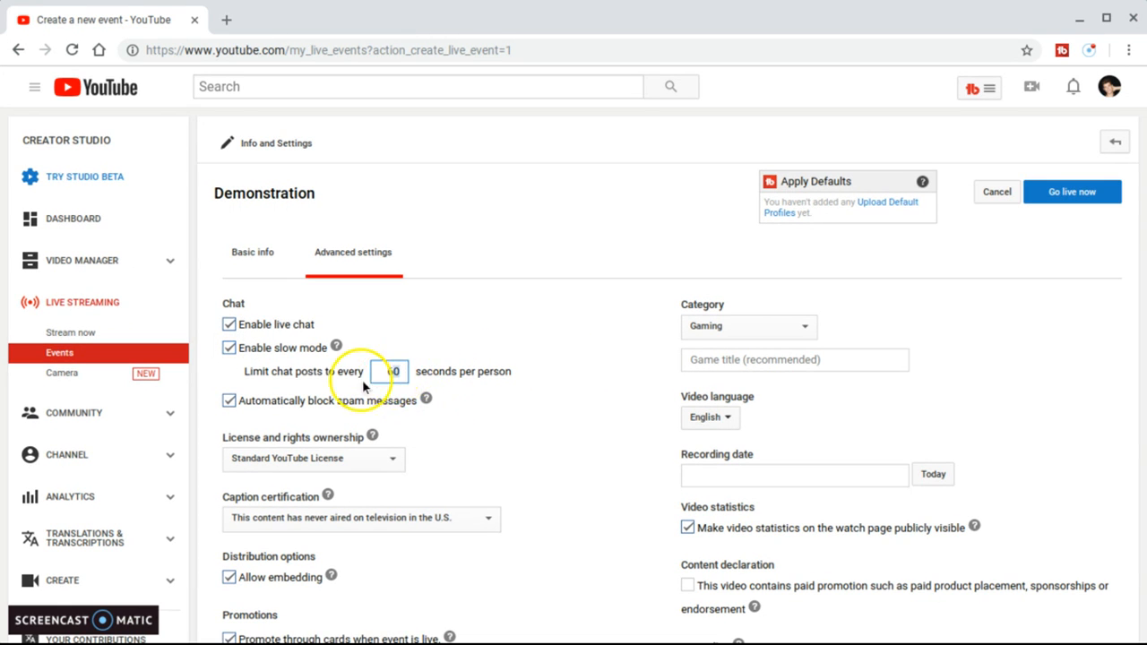
key("BackSpace")
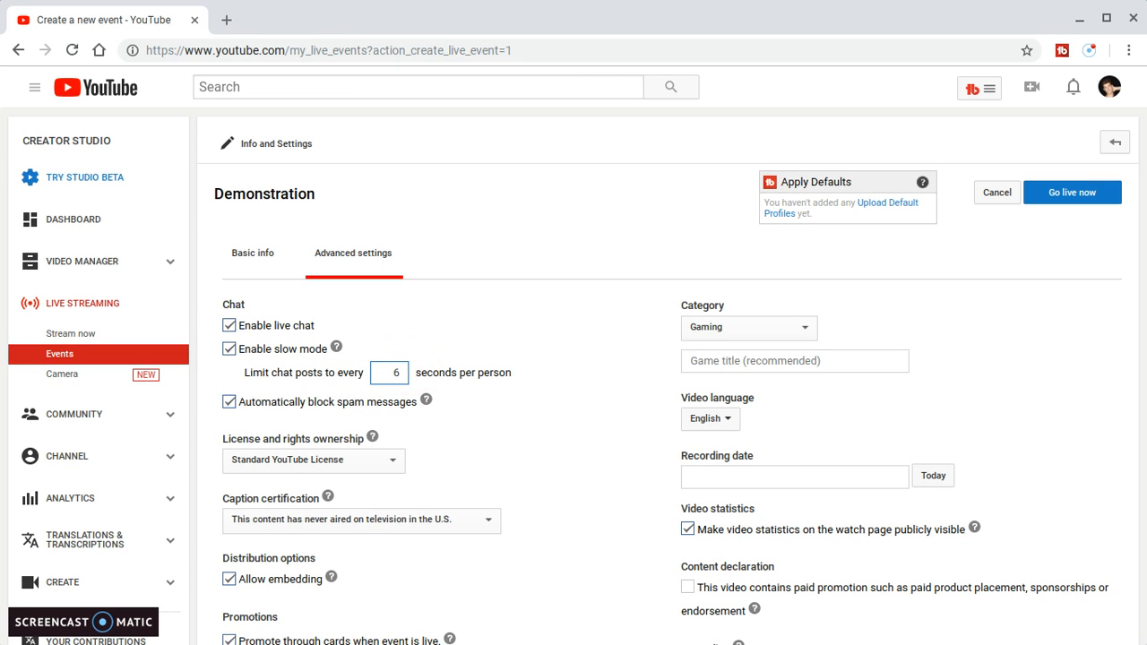
key("BackSpace")
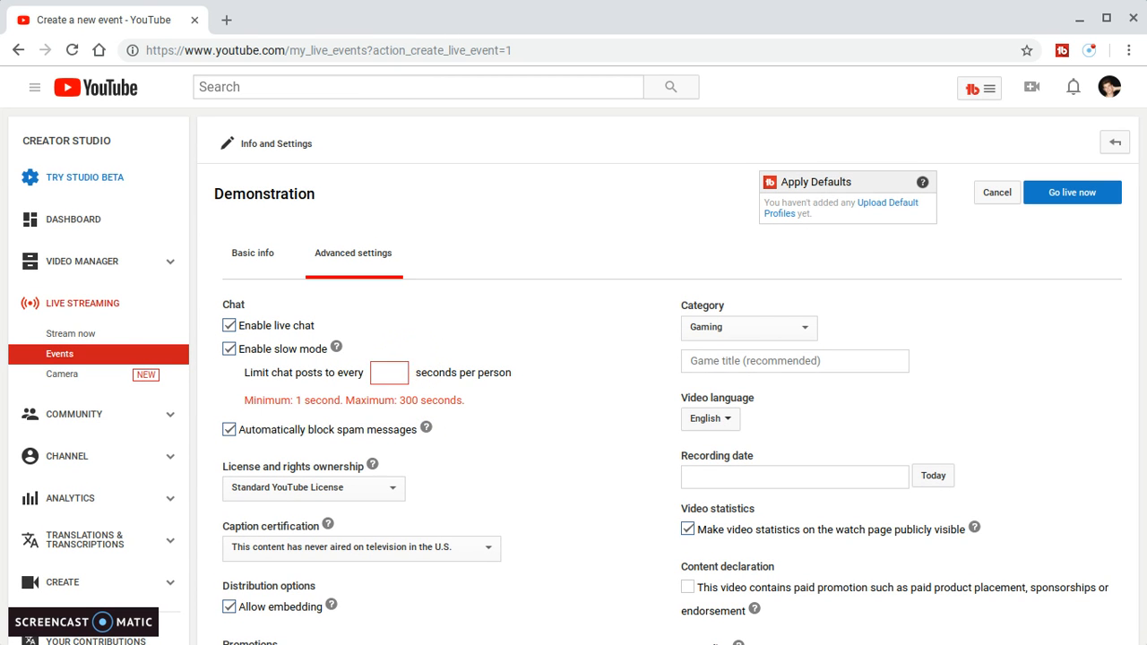
type("1")
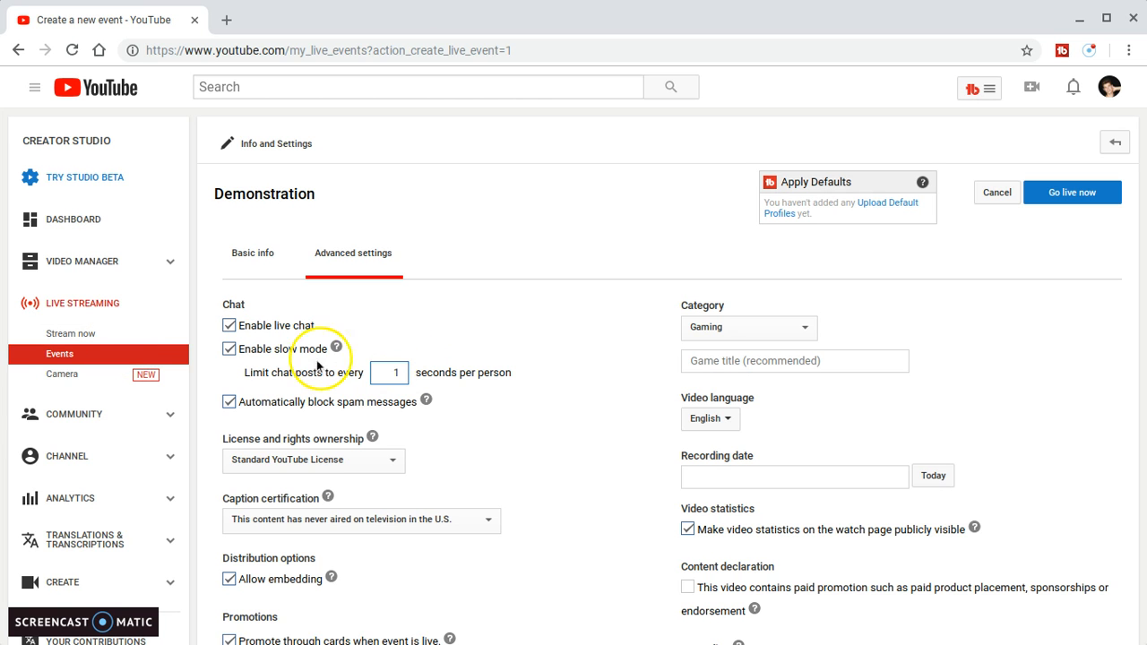
left_click(230, 349)
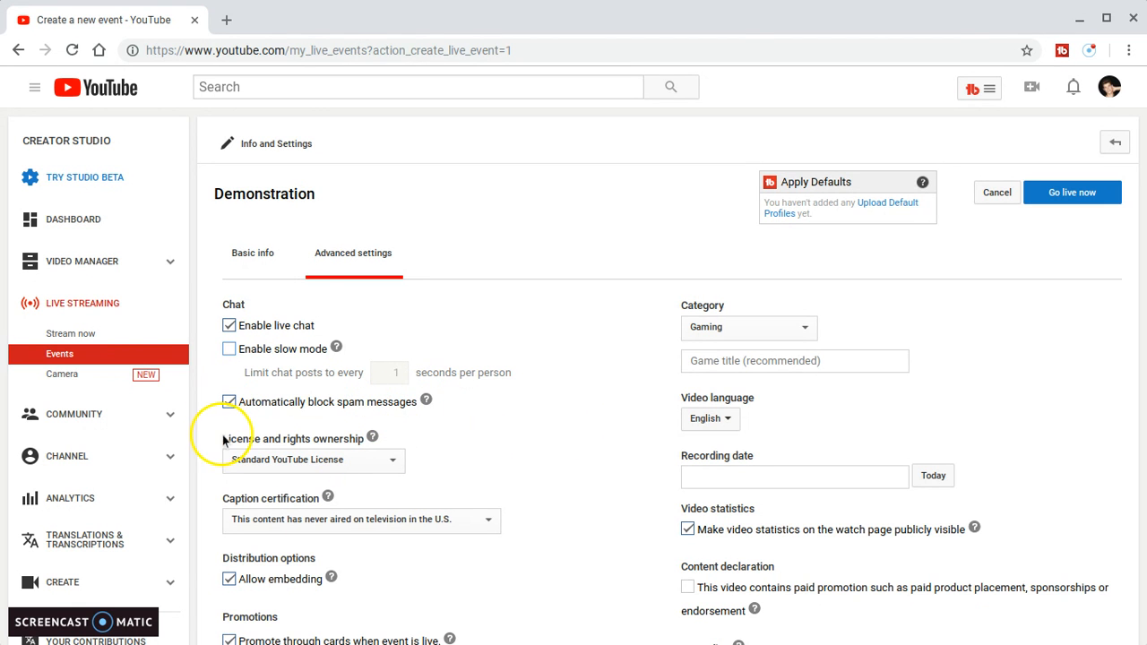
View the available license and rights ownership options without choosing another one
left_click(311, 462)
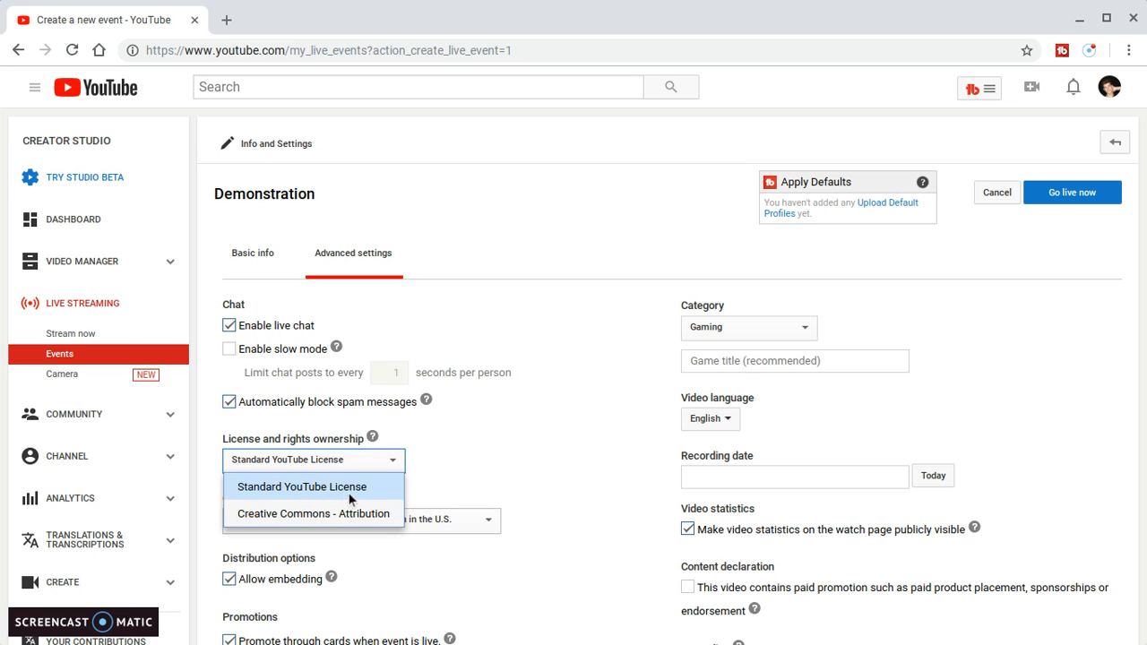
left_click(521, 476)
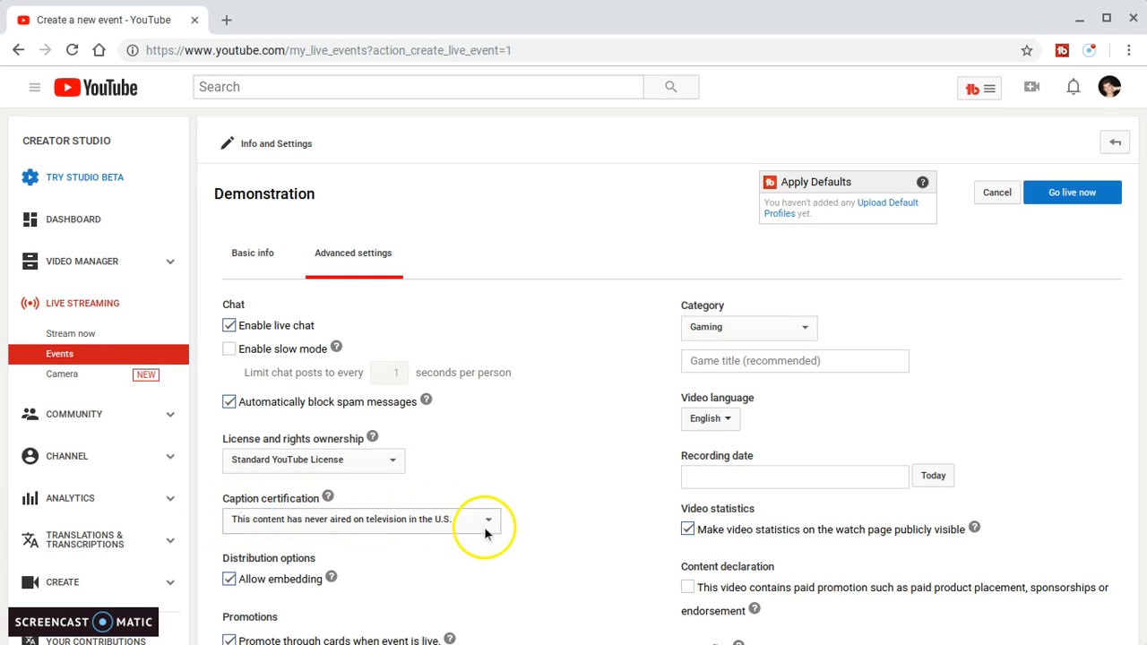
View the caption certification options and read the help notes for caption certification and embedding
left_click(396, 525)
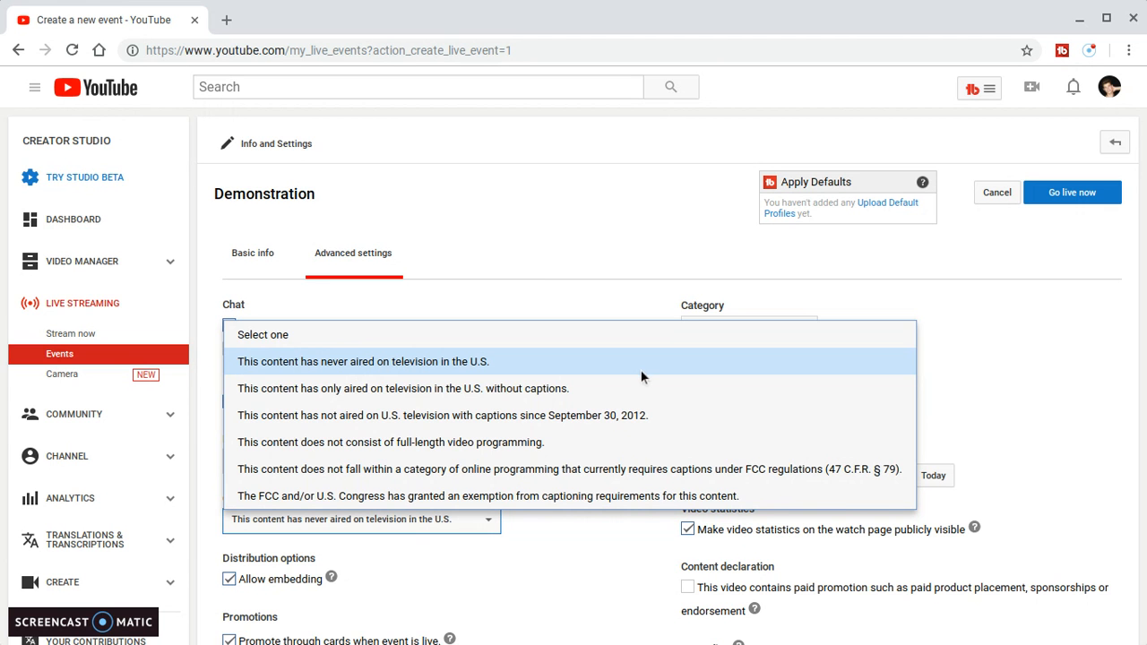
left_click(480, 250)
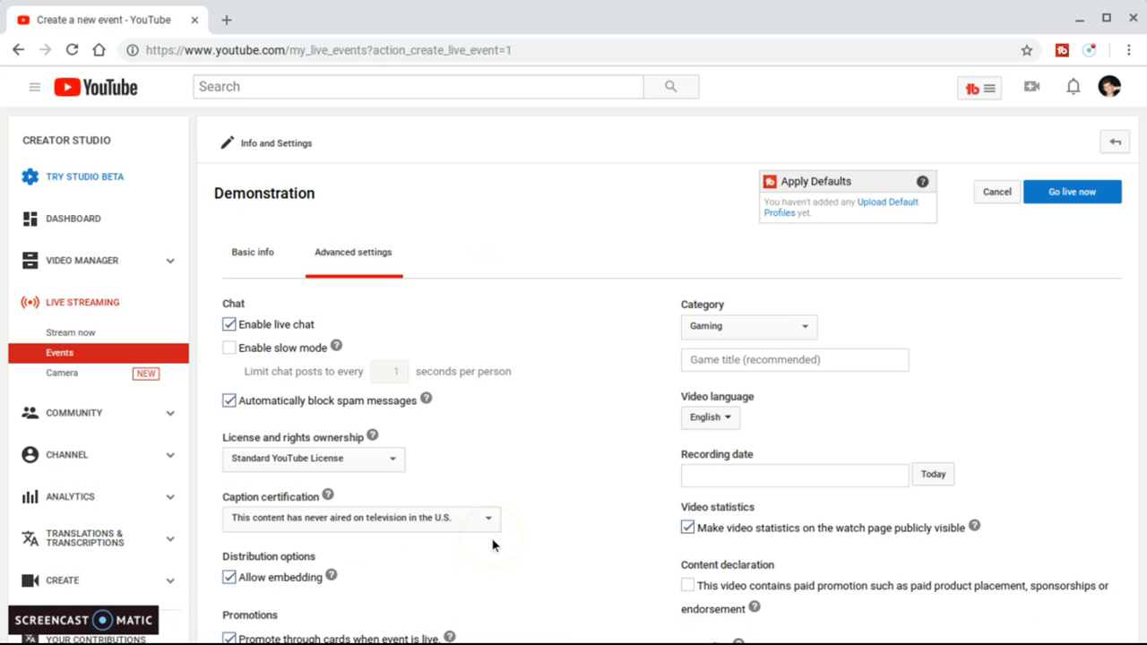
left_click(328, 495)
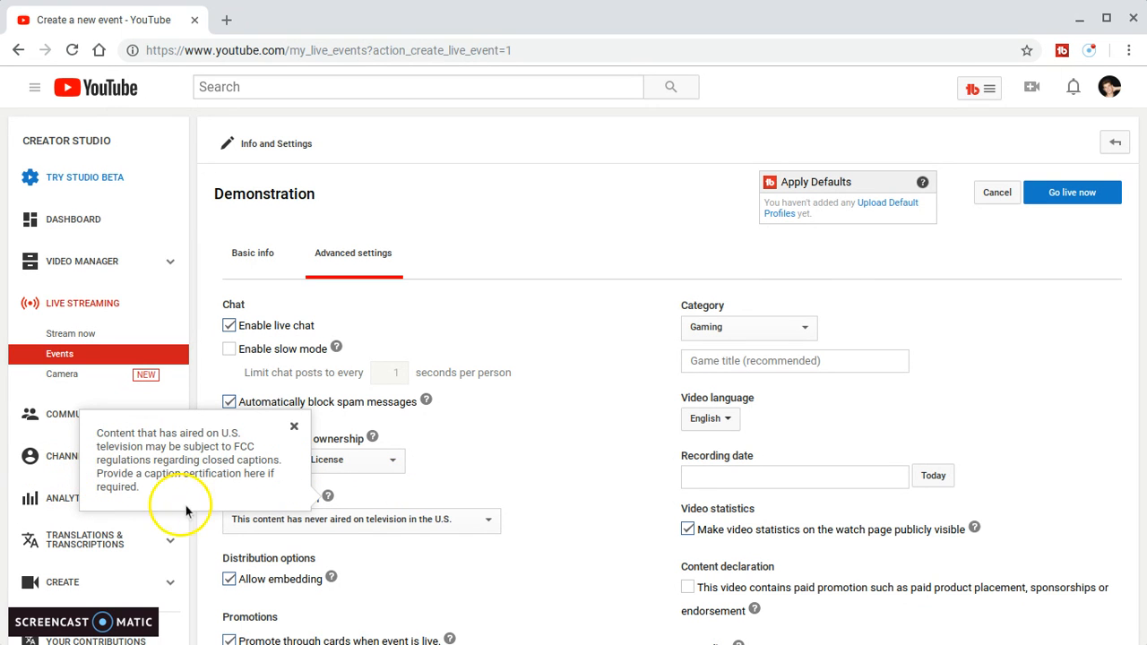
left_click(615, 473)
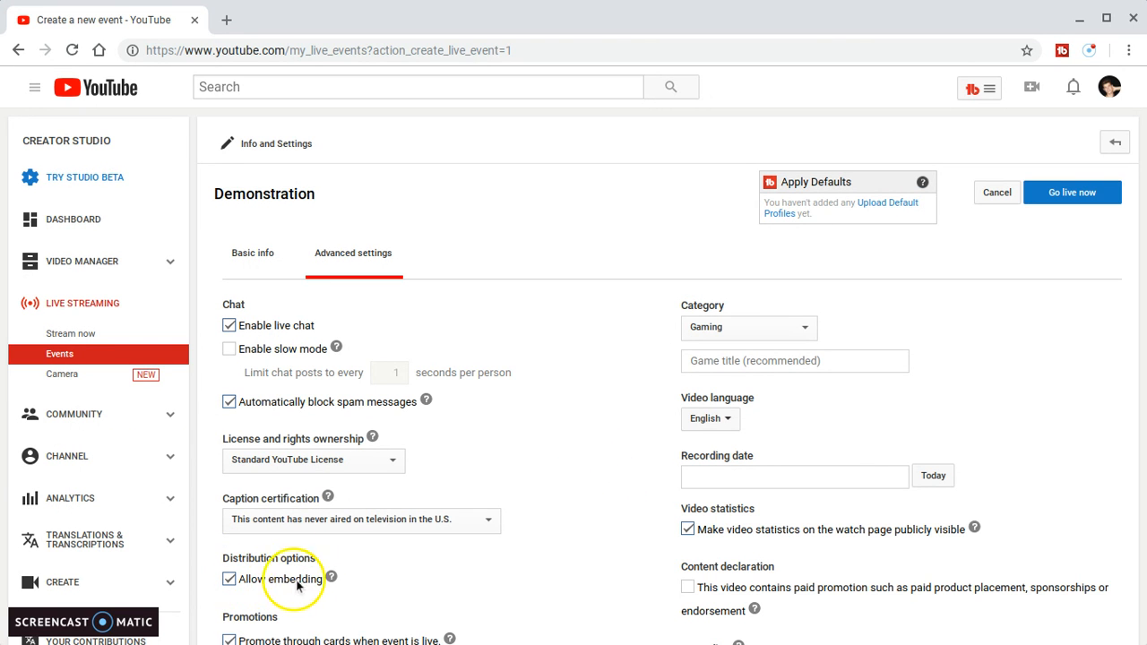
left_click(331, 577)
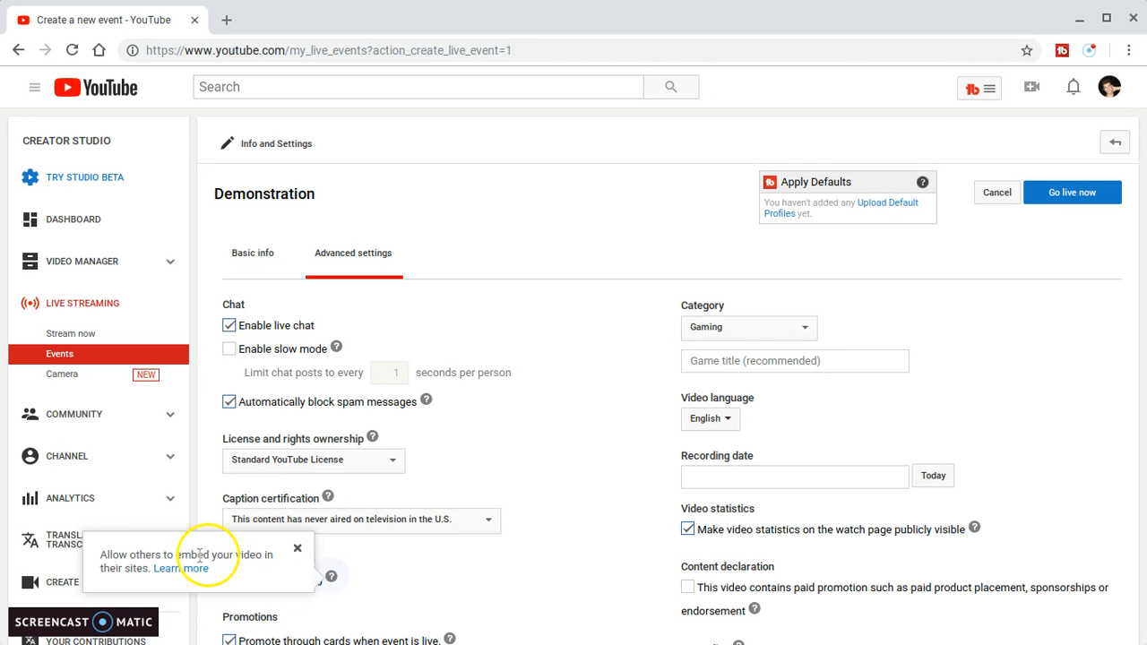
left_click(434, 565)
Look over the timing options for promoting the event on the channel page without choosing another one
scroll(435, 564, "down", 3)
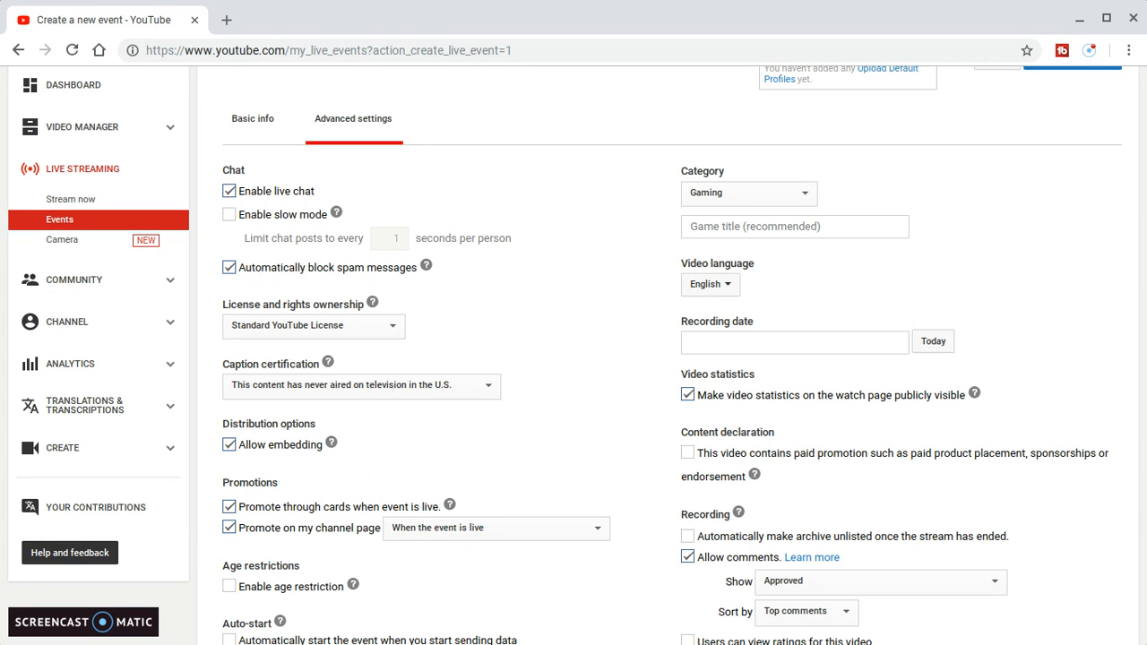
left_click(240, 528)
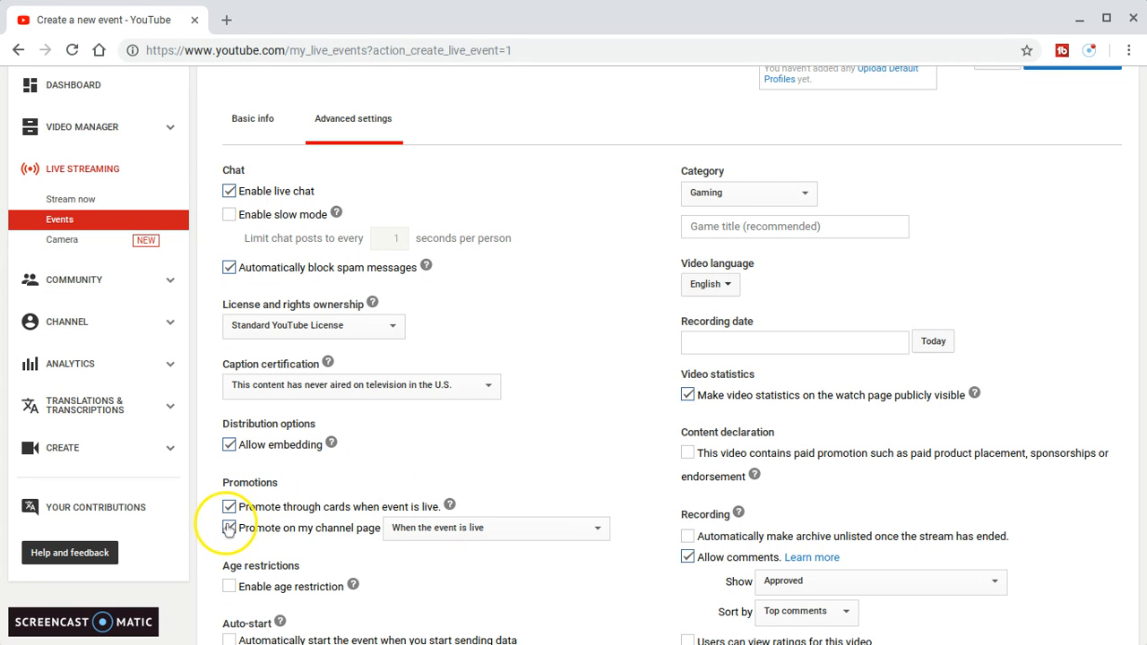
left_click(450, 529)
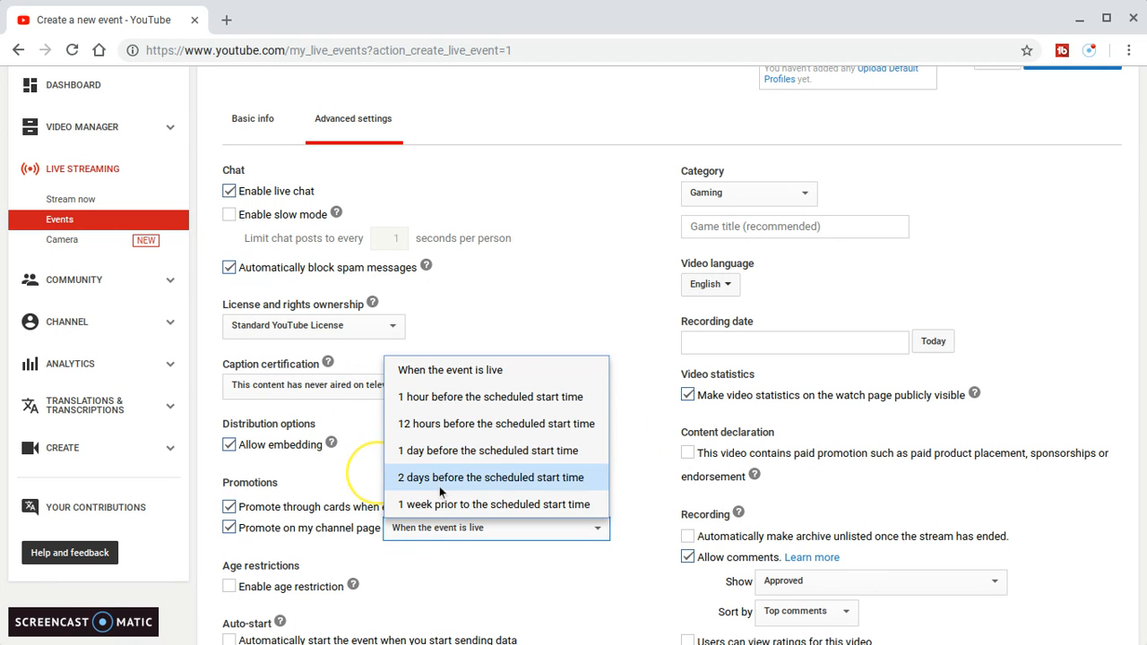
left_click(463, 530)
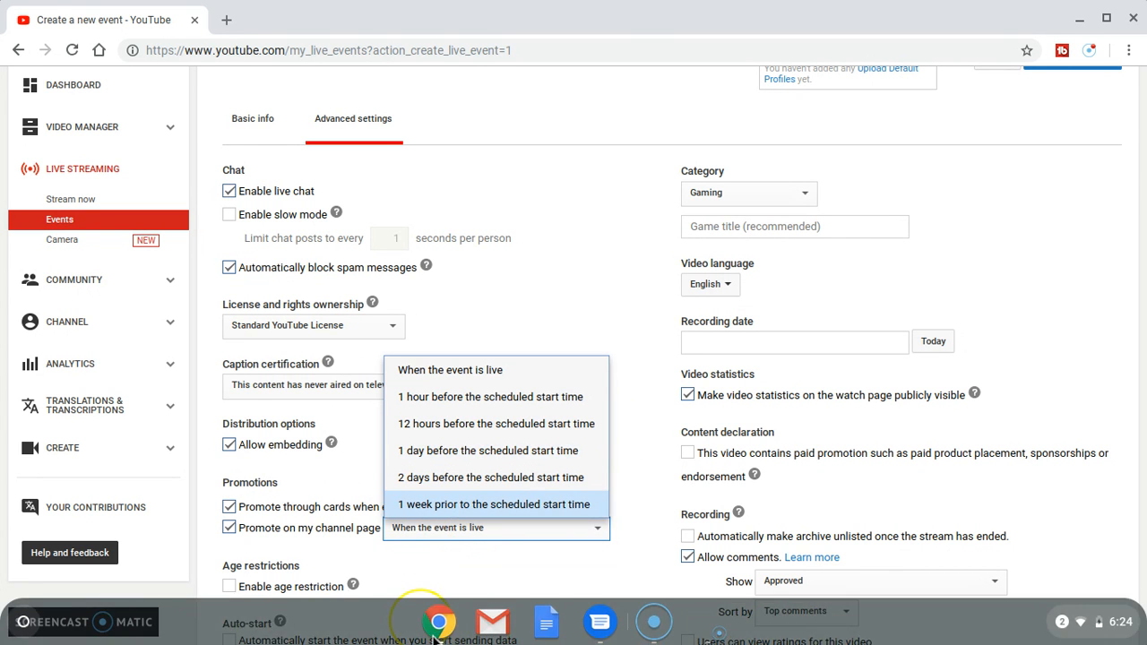
left_click(463, 578)
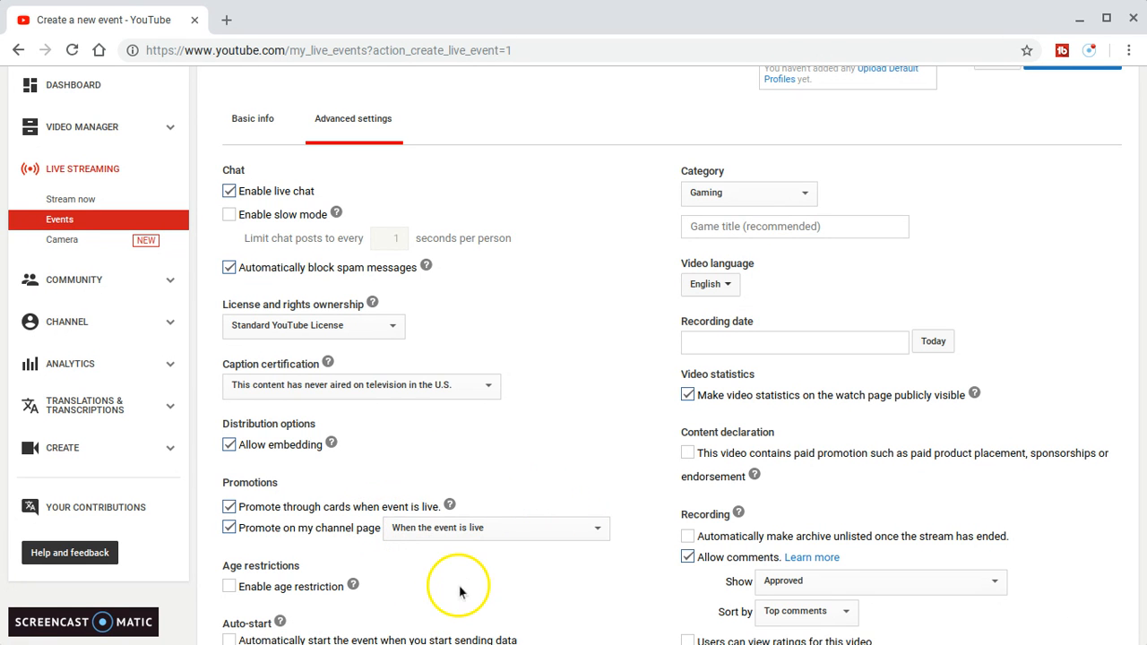
Turn on the auto-start option that automatically starts the event when data is being sent
scroll(487, 547, "down", 1)
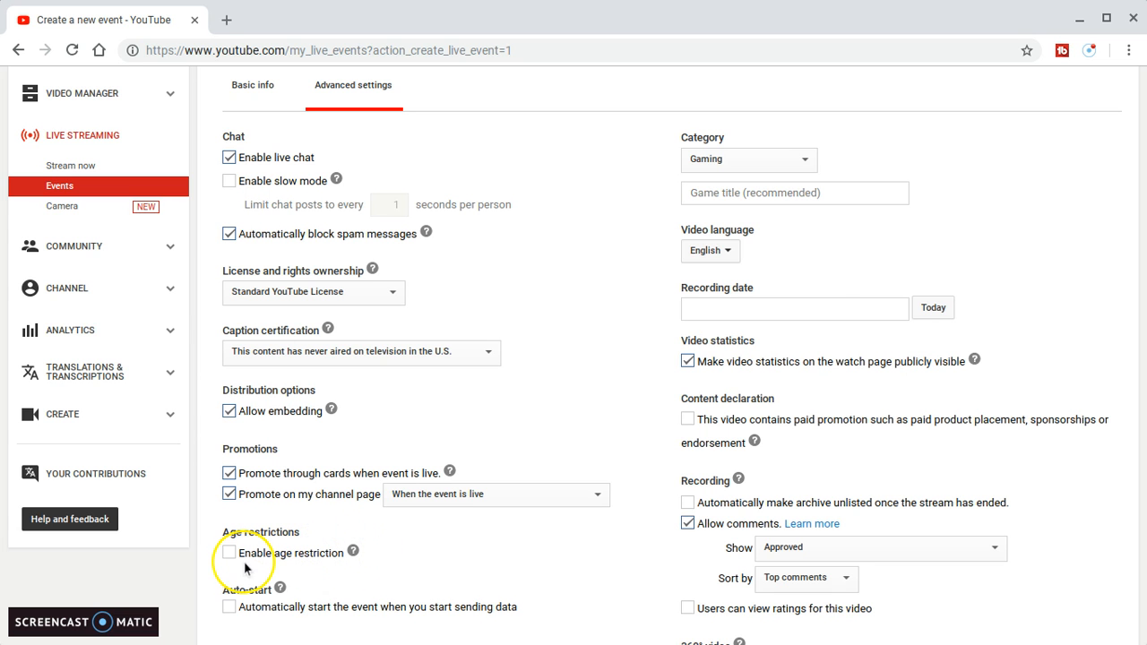
mouse_move(545, 625)
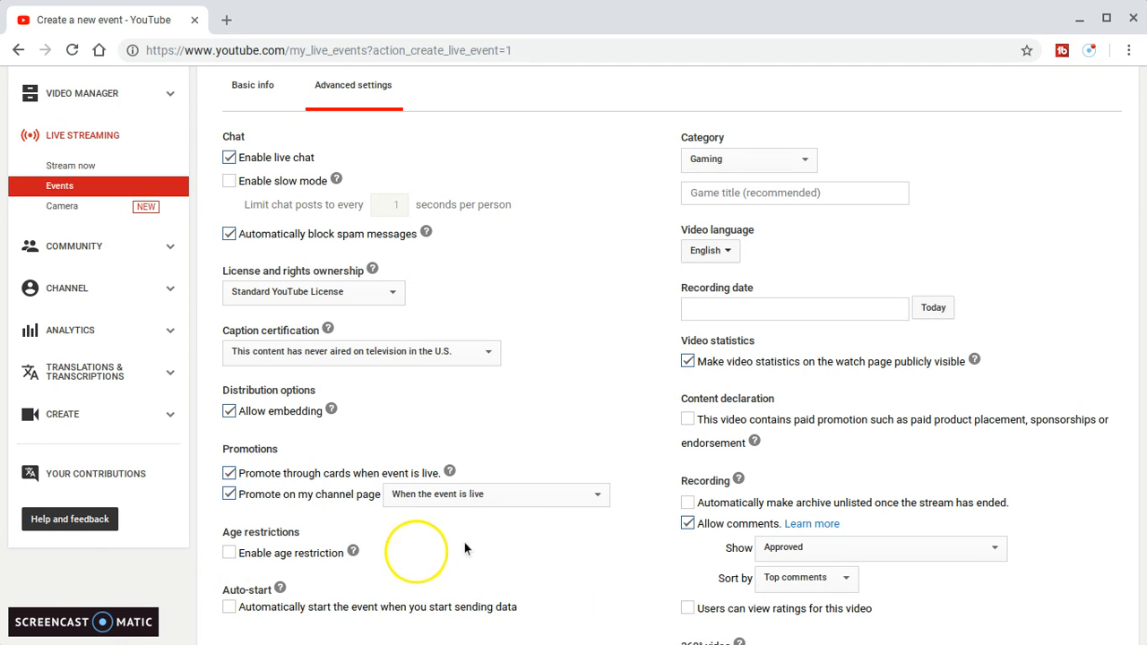
scroll(410, 575, "down", 1)
left_click(413, 573)
scroll(412, 574, "down", 2)
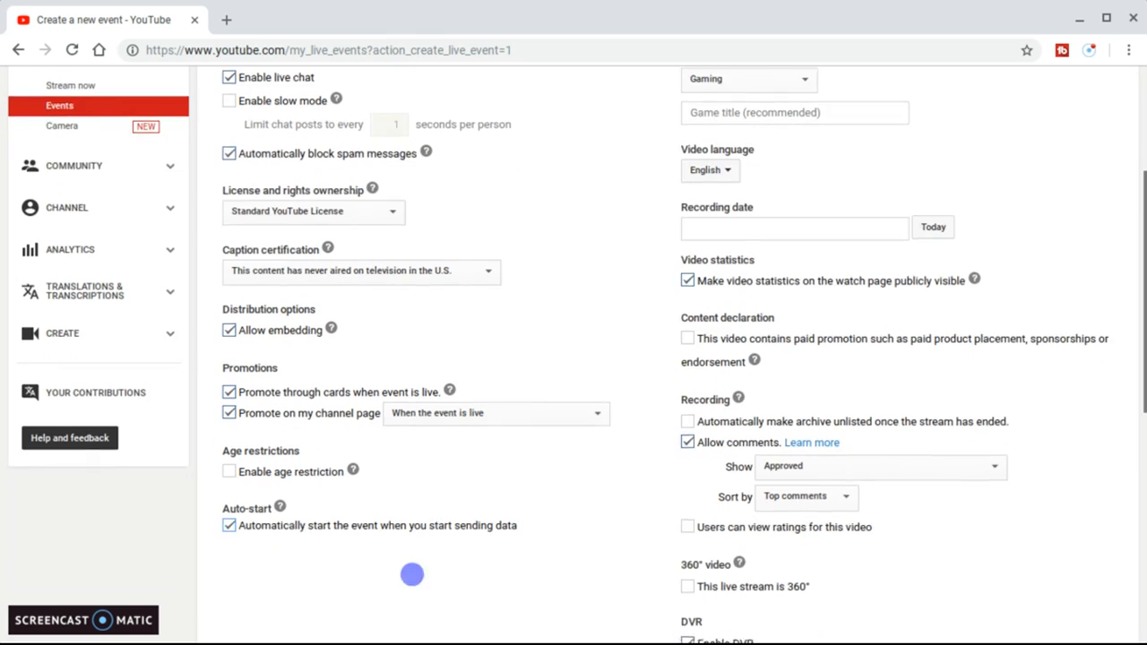
Look through the video categories and set the event's category to Education
scroll(412, 573, "up", 1)
scroll(413, 573, "up", 4)
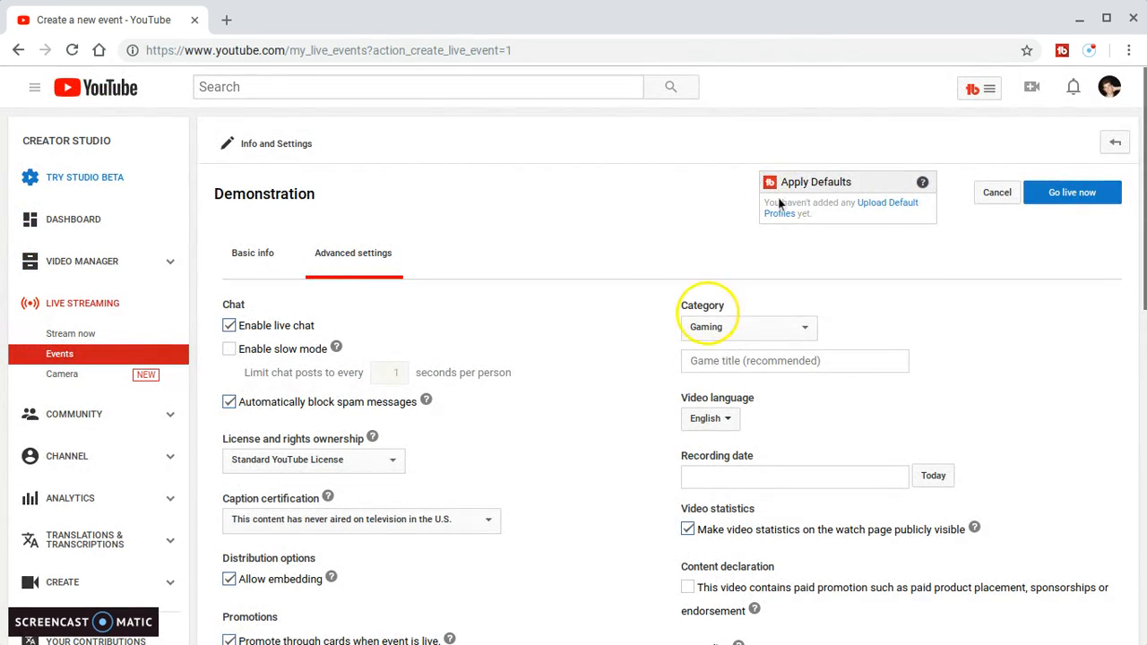
left_click(731, 328)
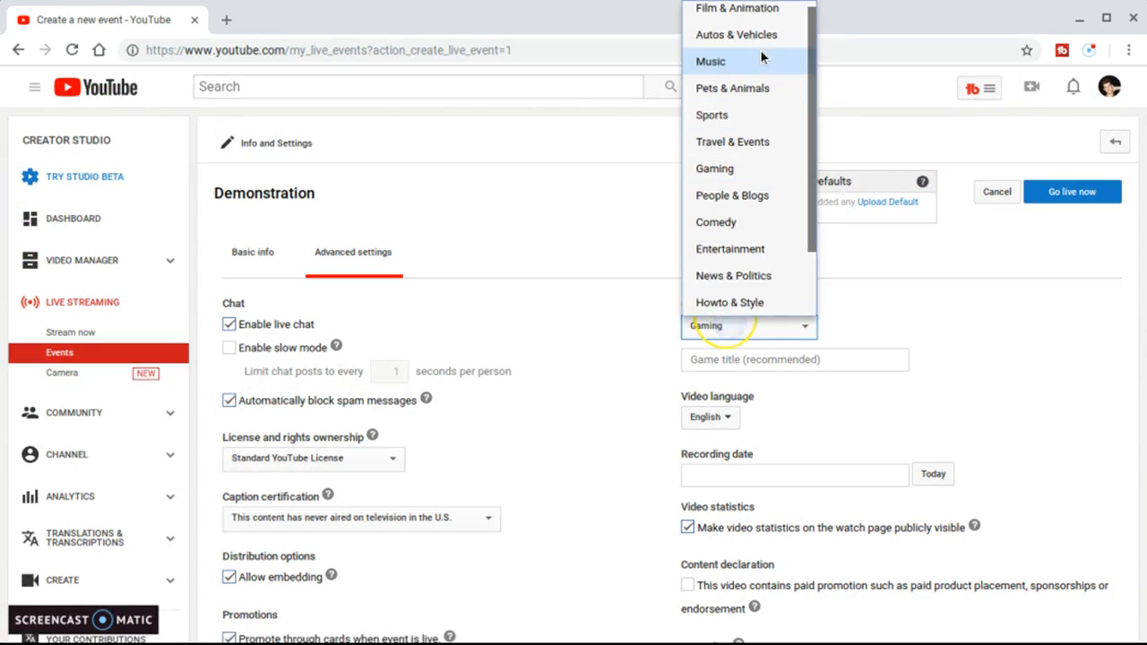
left_click_drag(809, 169, 846, 44)
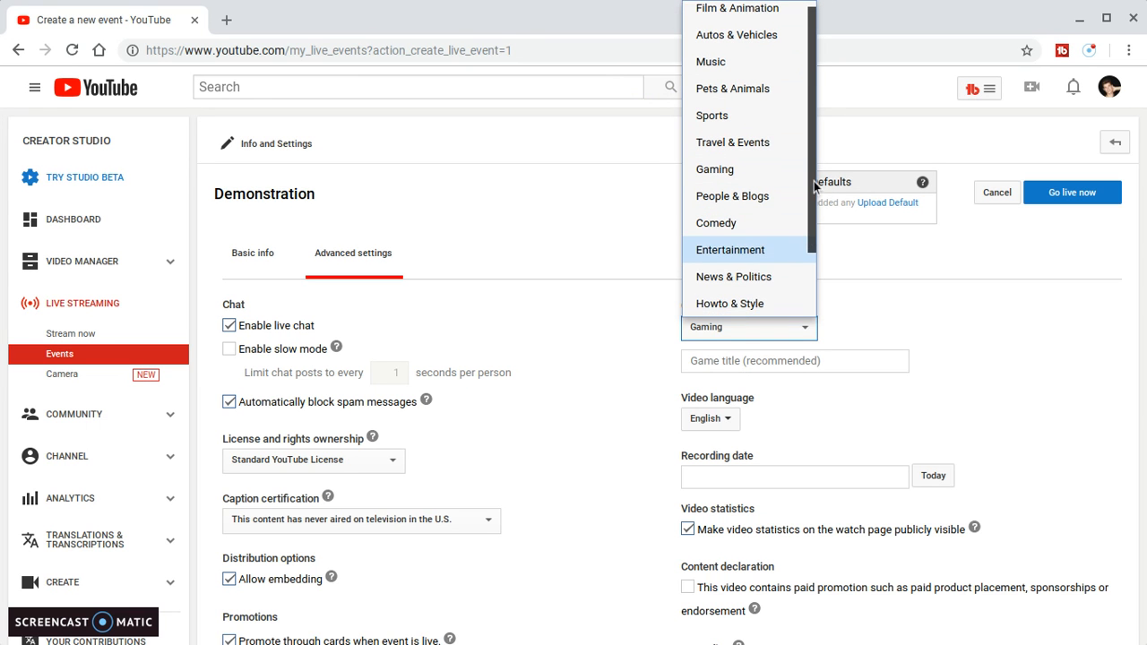
left_click_drag(810, 197, 795, 288)
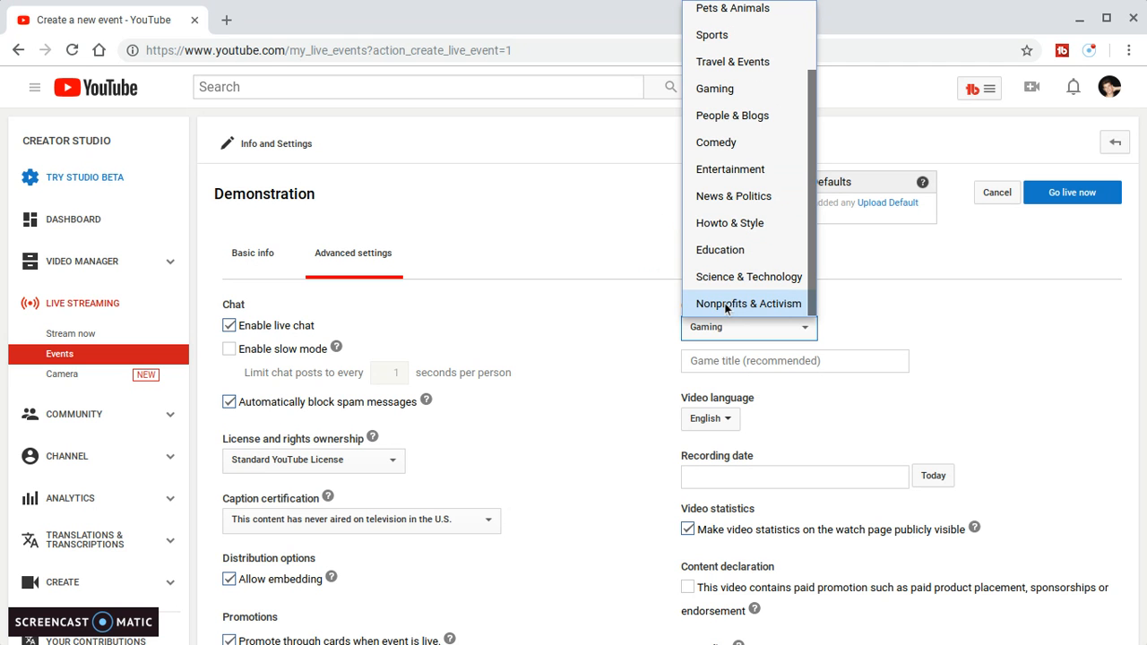
left_click(737, 252)
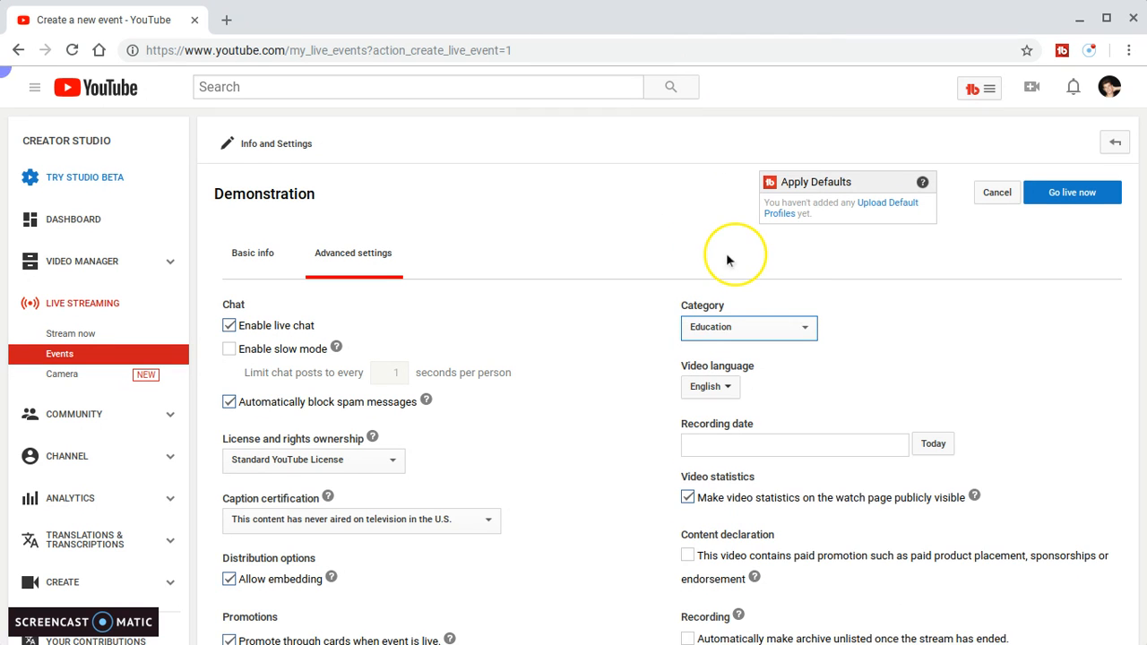
left_click(714, 326)
left_click(566, 267)
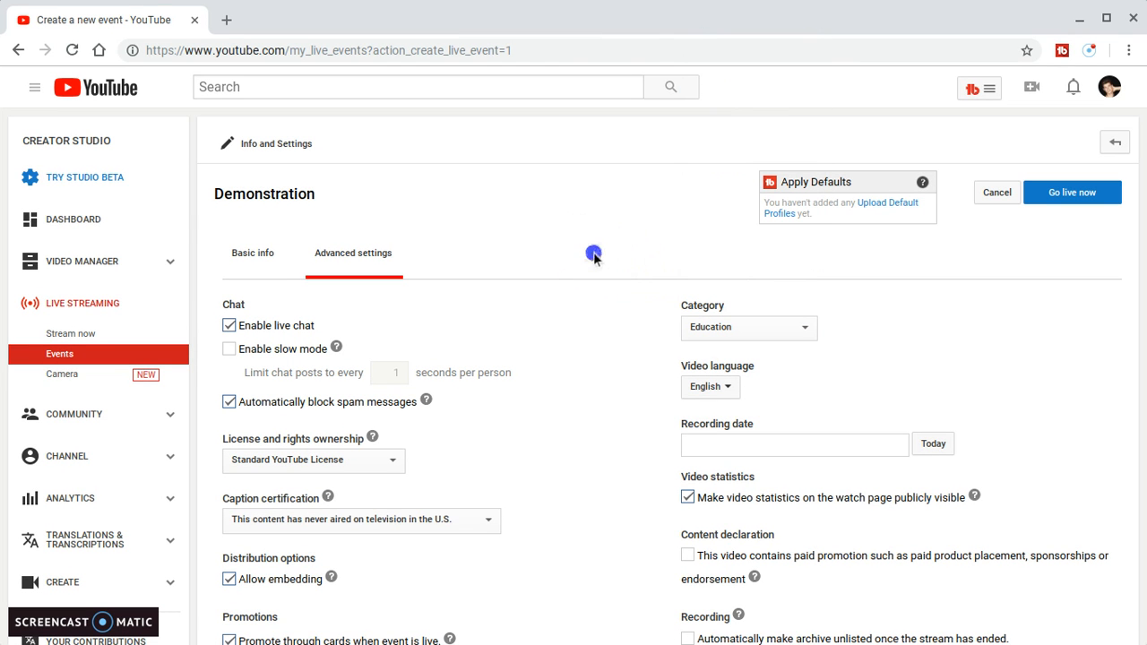
Set the recording date to today, January 18, 2019, and turn off automatic blocking of spam messages
left_click(699, 517)
left_click(931, 444)
left_click(638, 414)
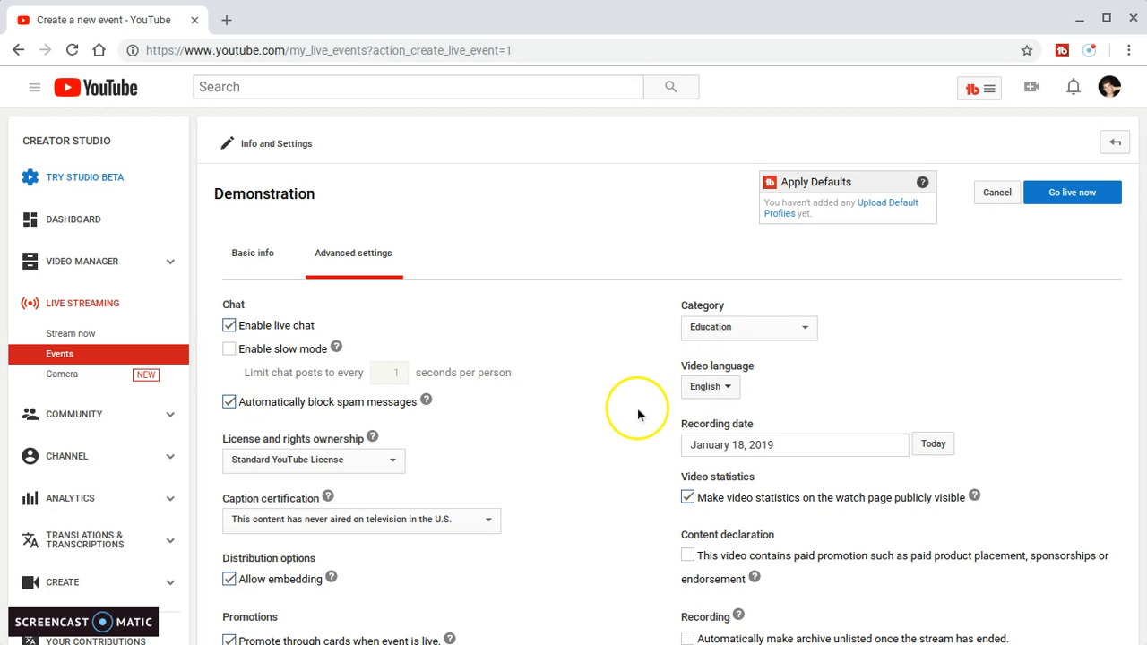
Search the video languages for "engl", browse the regional English variants, and close the list without choosing one
scroll(743, 594, "down", 1)
left_click(723, 354)
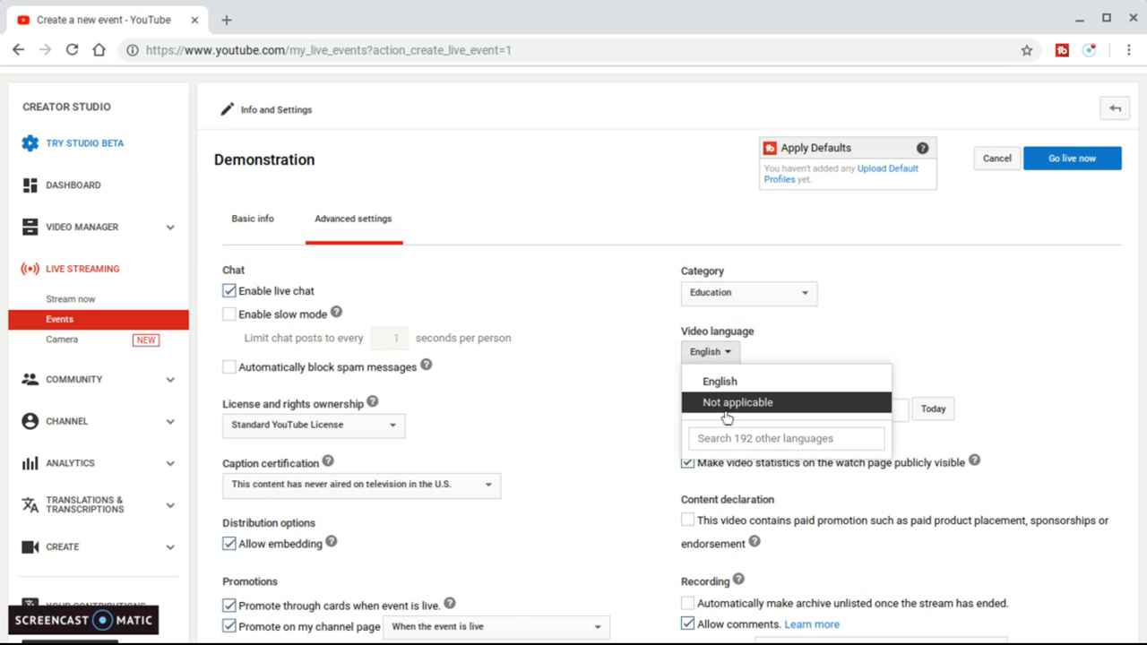
left_click(644, 358)
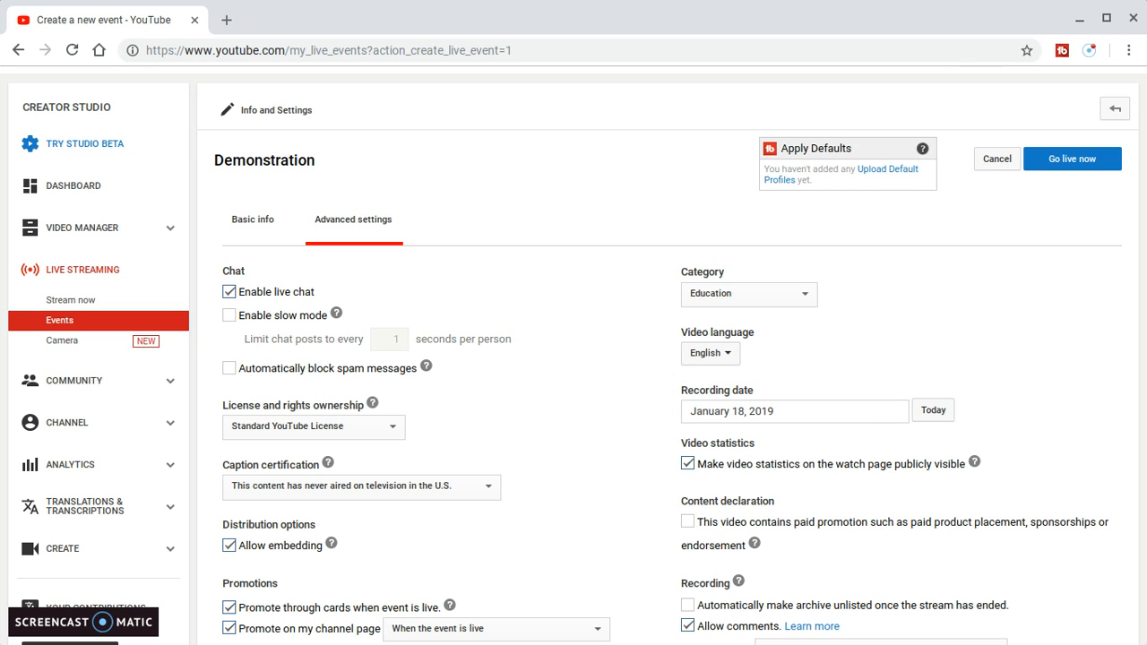
left_click(730, 356)
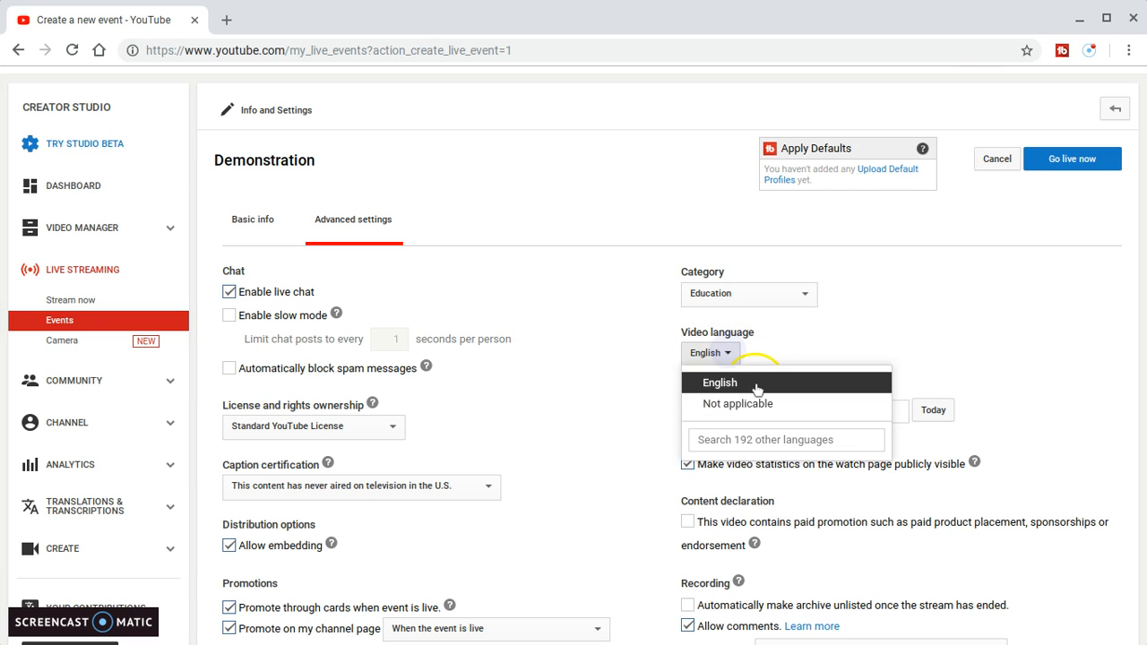
left_click(730, 439)
type("en")
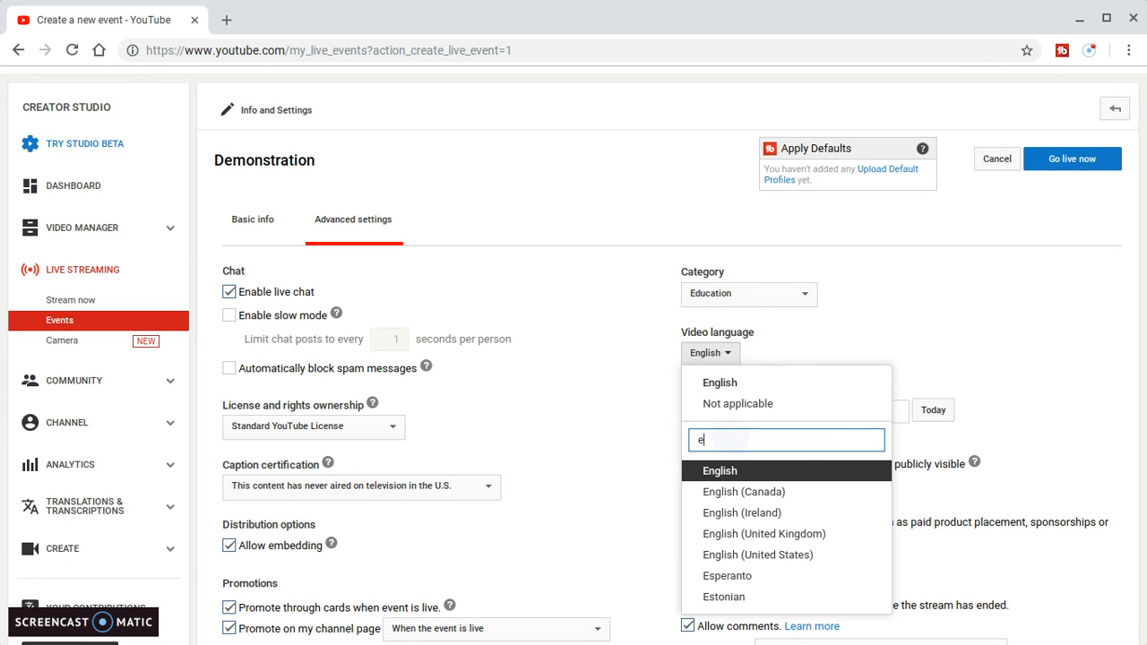
key("Return")
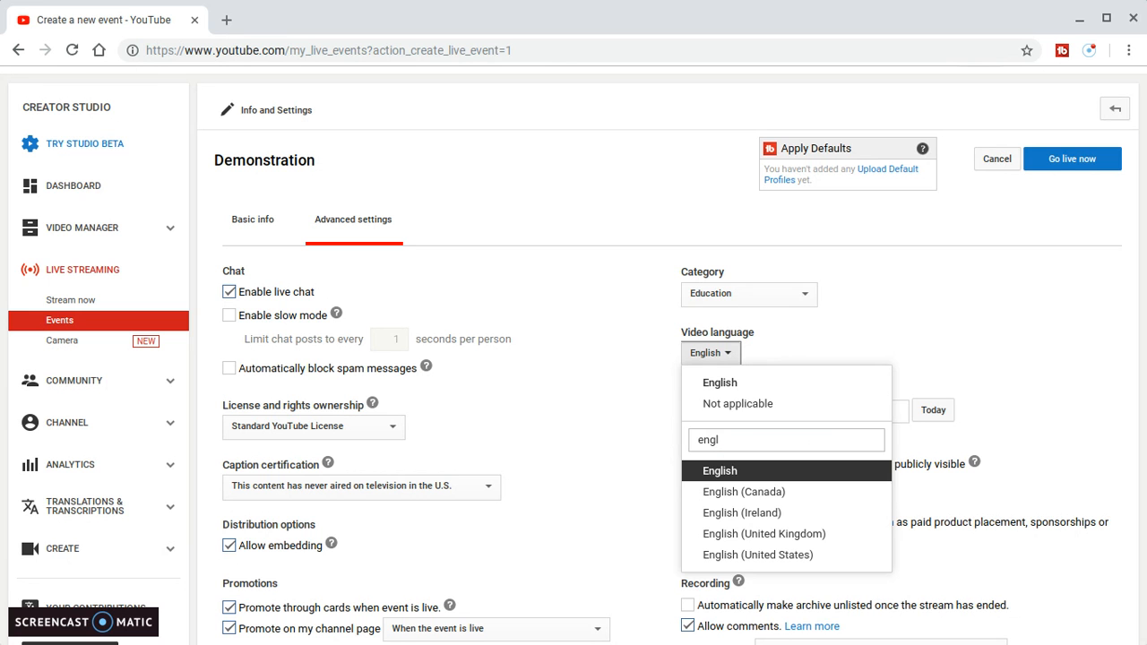
key("Down")
key("Down")
key("Down")
key("Down")
key("Up")
key("Down")
key("Up")
key("Down")
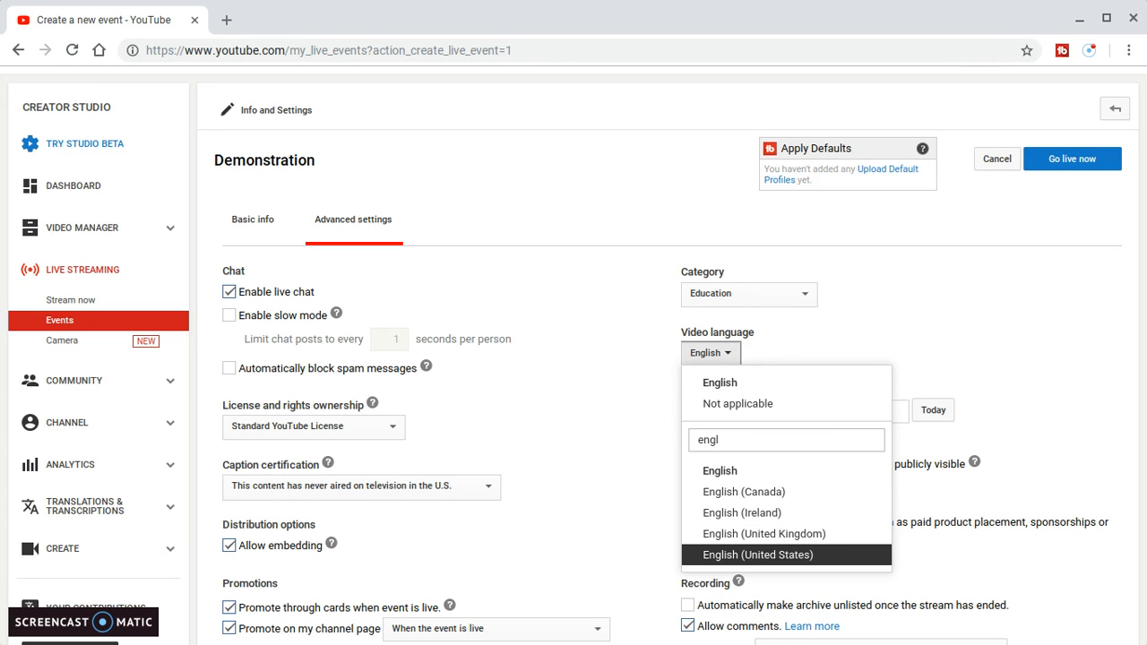
key("Up")
key("Up")
key("Up")
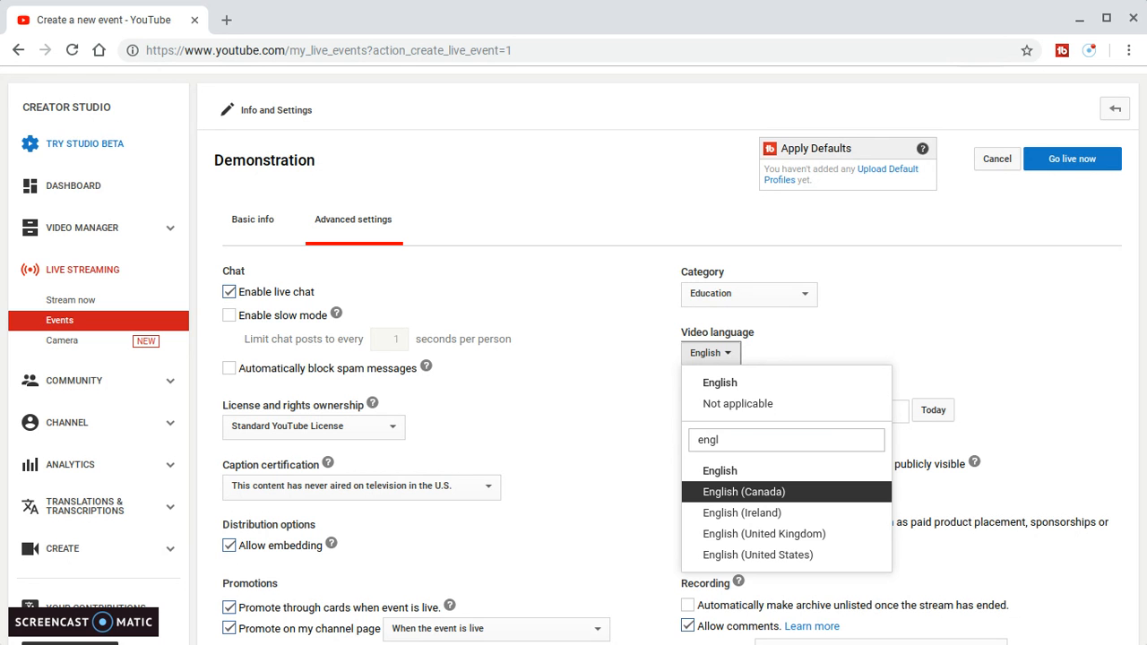
left_click(647, 447)
left_click(592, 408)
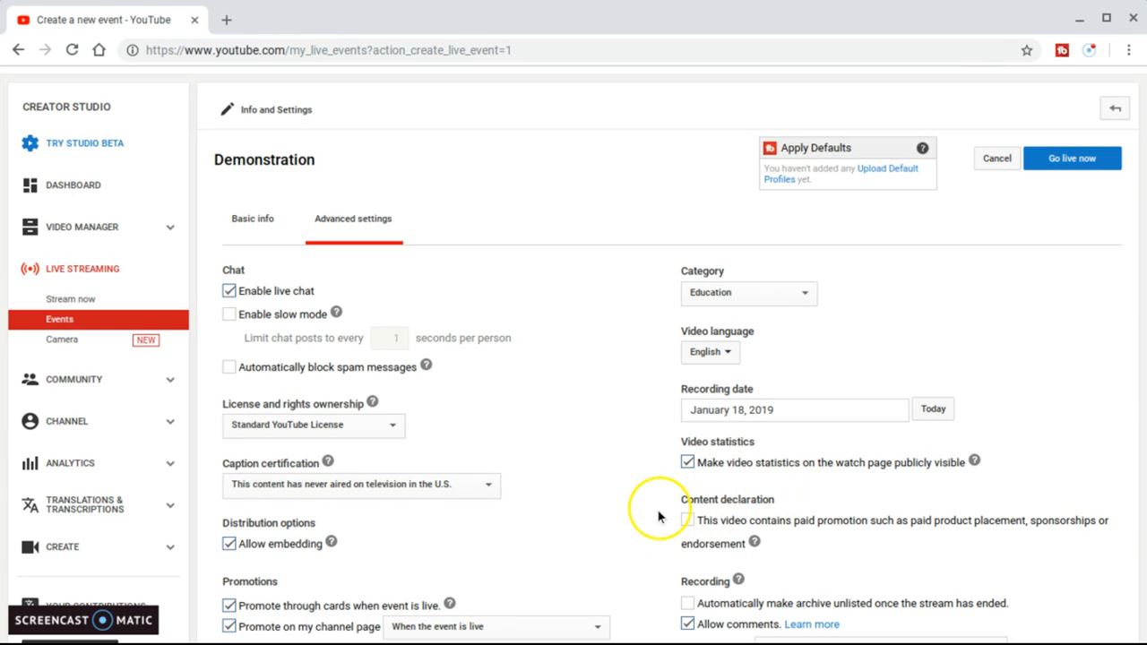
Try turning off comments for the recording and allow them again
scroll(639, 519, "down", 1)
scroll(640, 519, "down", 1)
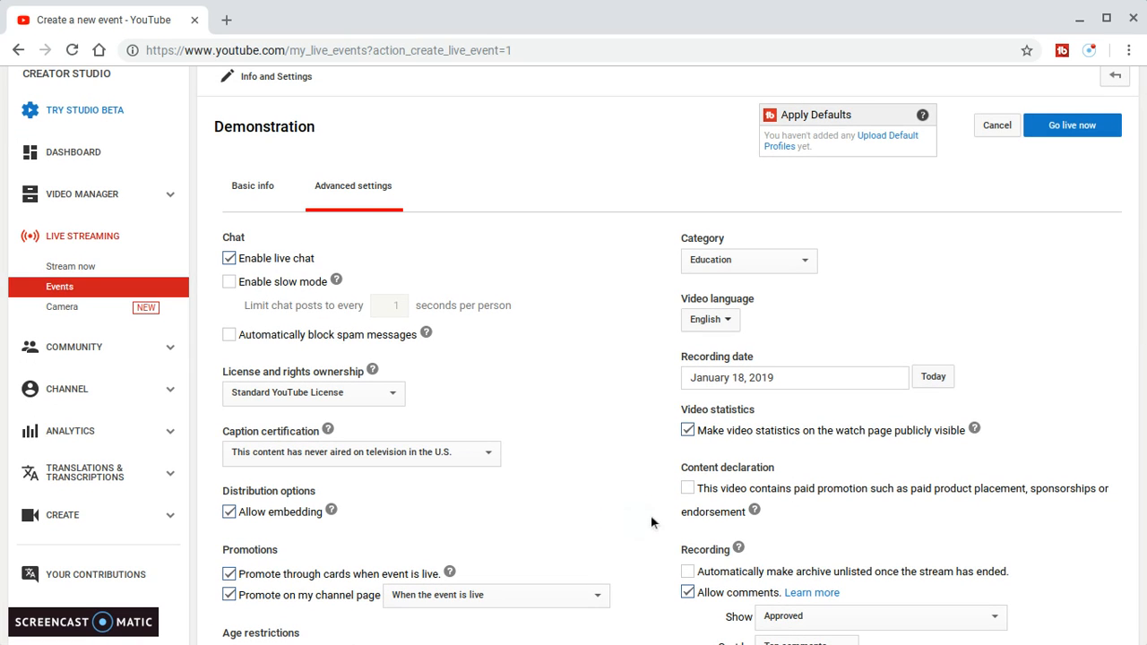
scroll(643, 562, "down", 2)
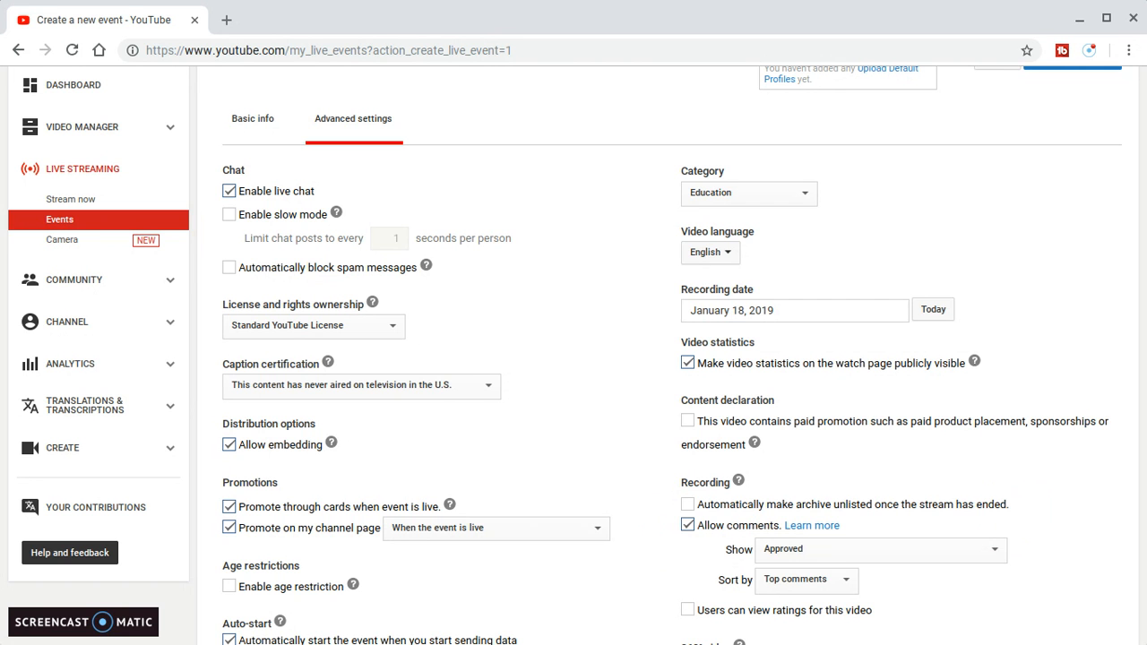
left_click(688, 525)
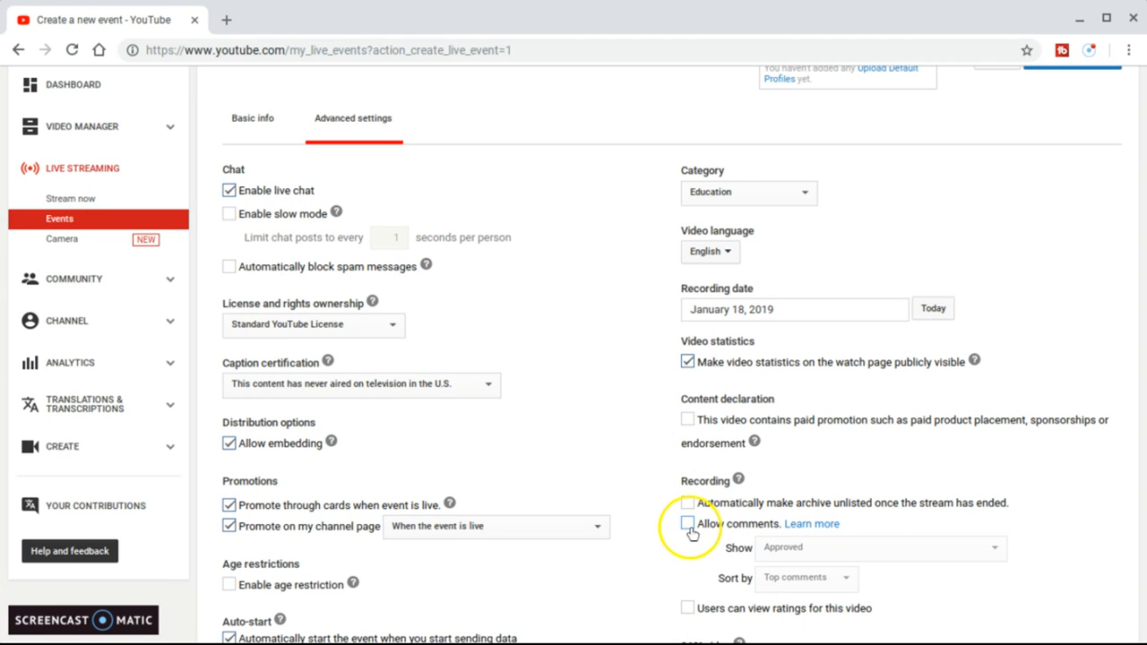
left_click(688, 524)
Set the recording's comments to show only Approved ones, sorted by Top comments
mouse_move(775, 618)
scroll(632, 585, "down", 1)
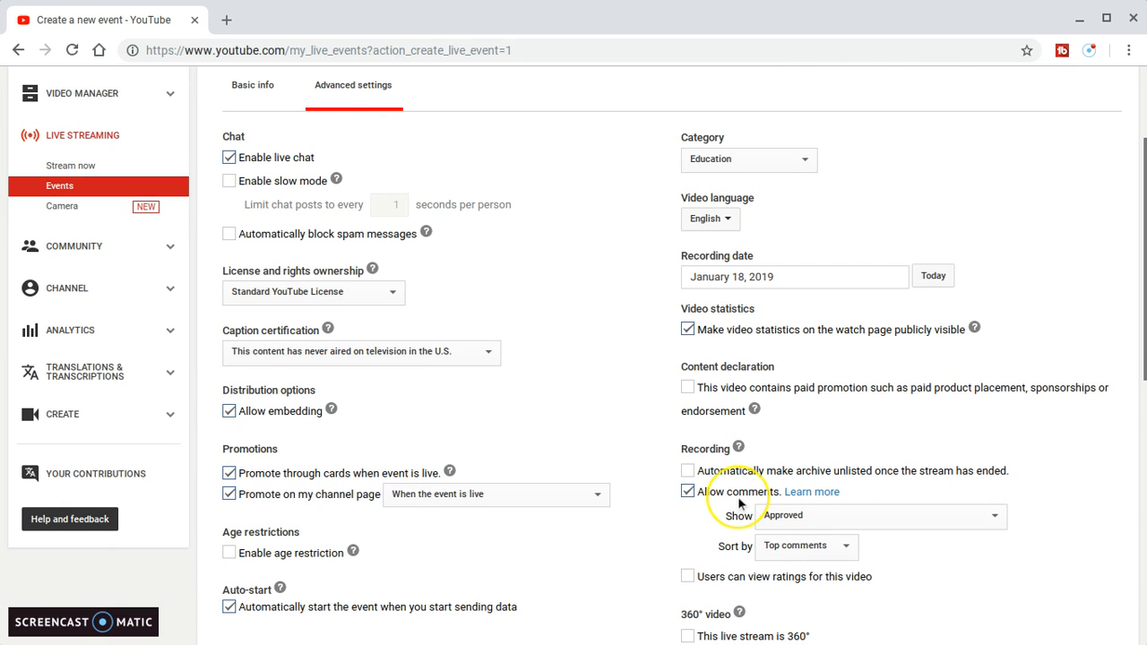
left_click(788, 518)
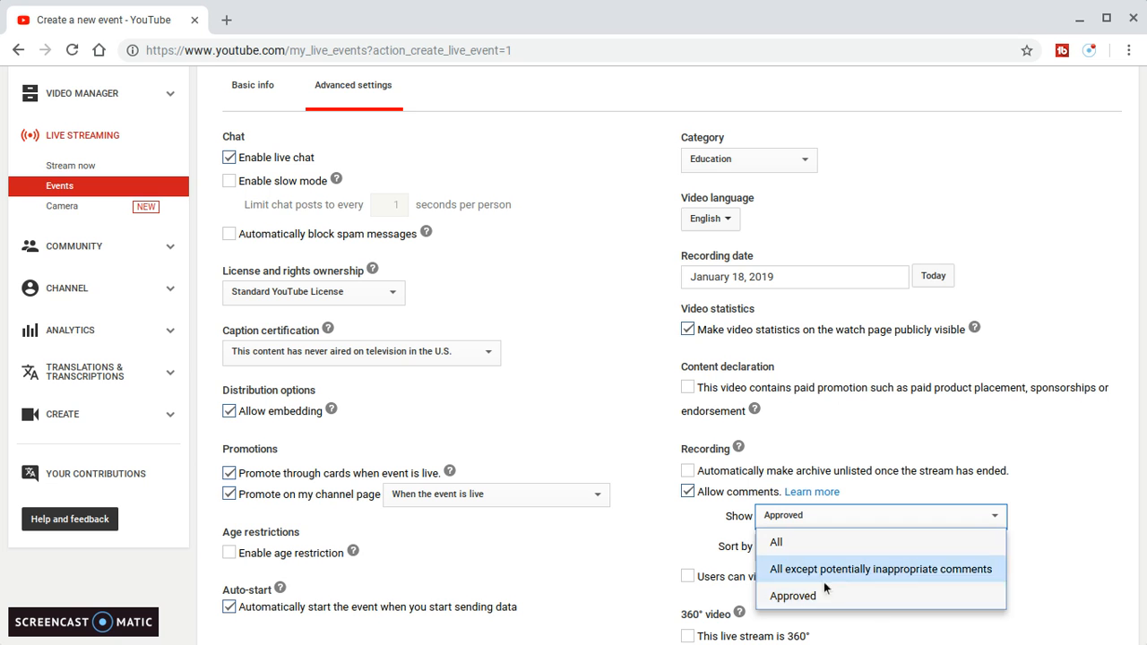
left_click(767, 596)
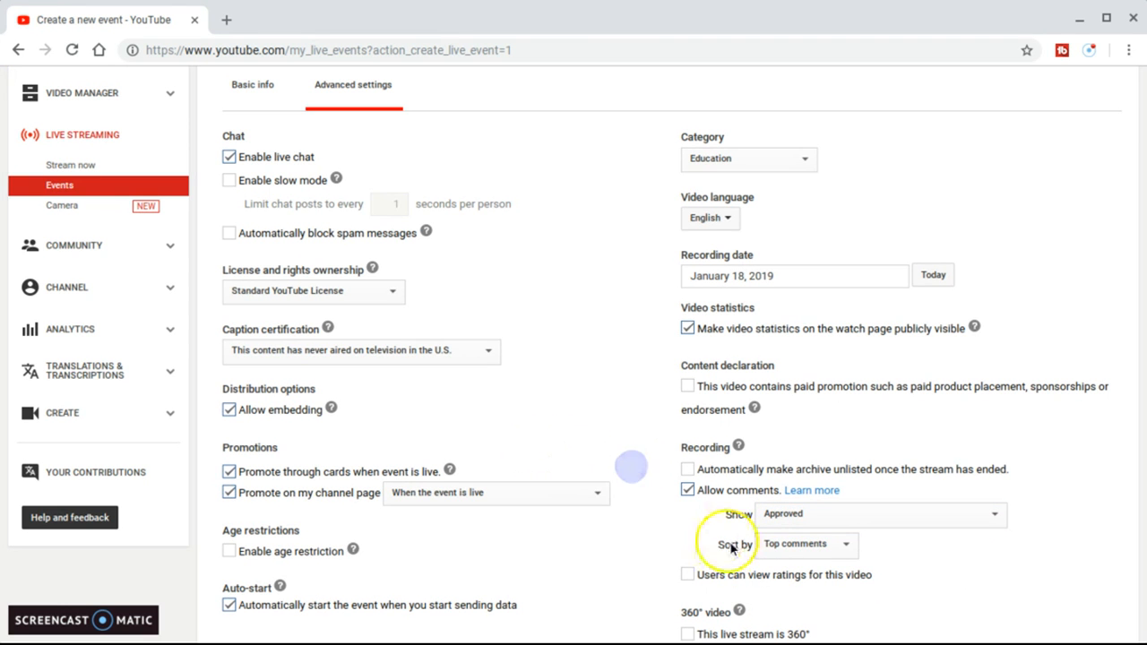
left_click(778, 549)
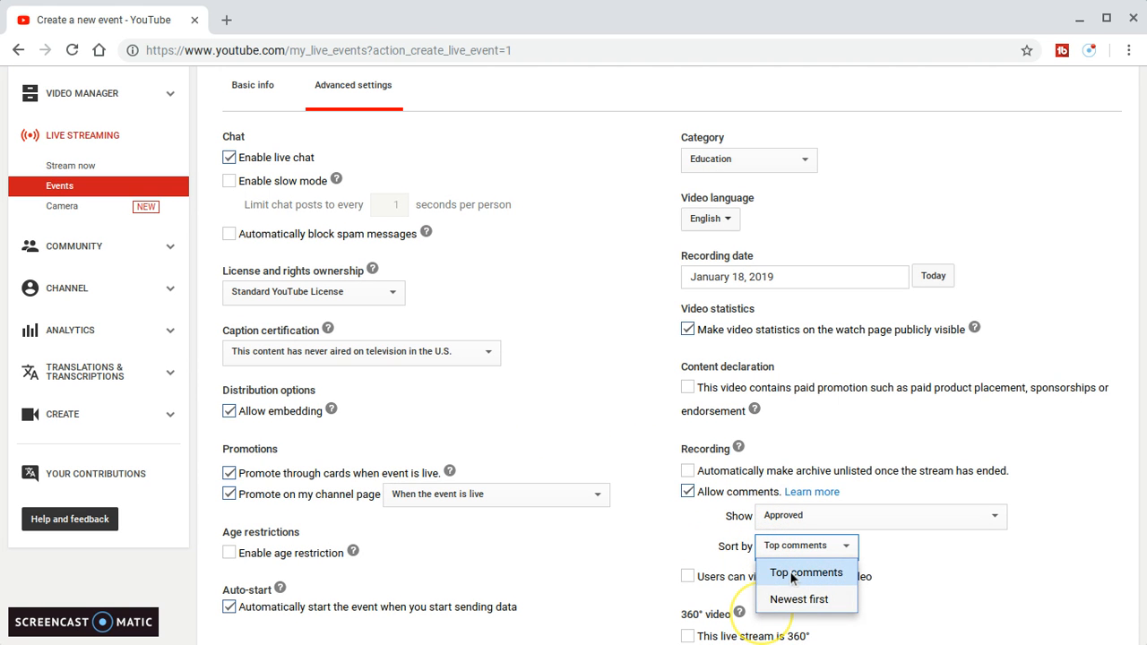
left_click(771, 572)
left_click(699, 547)
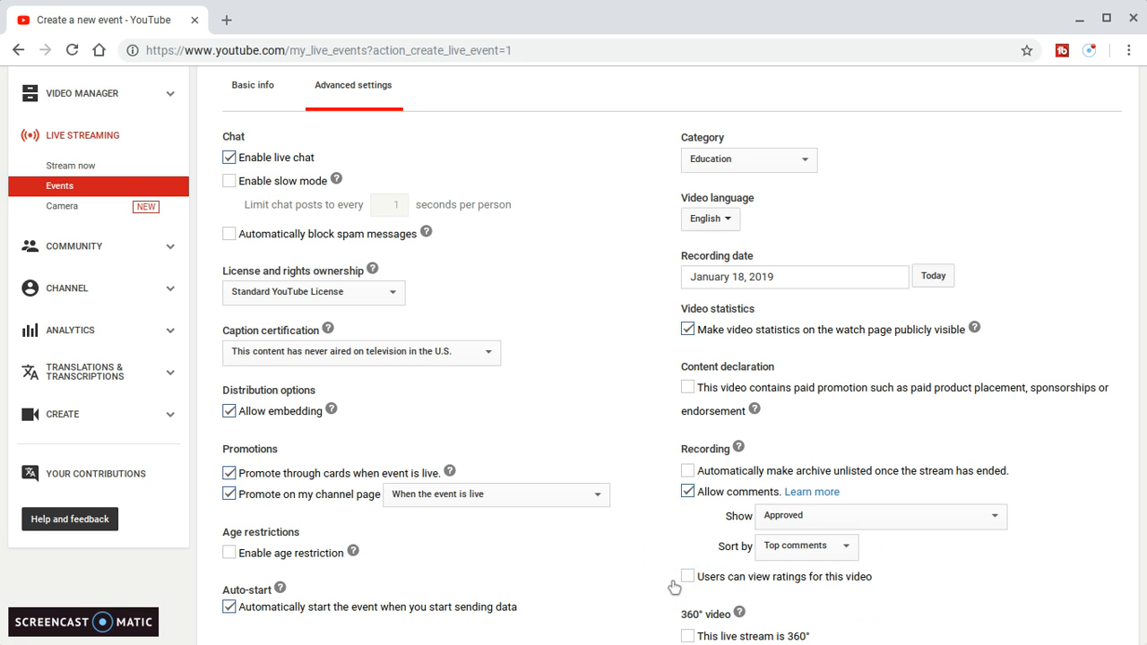
Examine the remaining advanced settings for viewer ratings, 360° video, DVR and stream latency
scroll(687, 576, "down", 1)
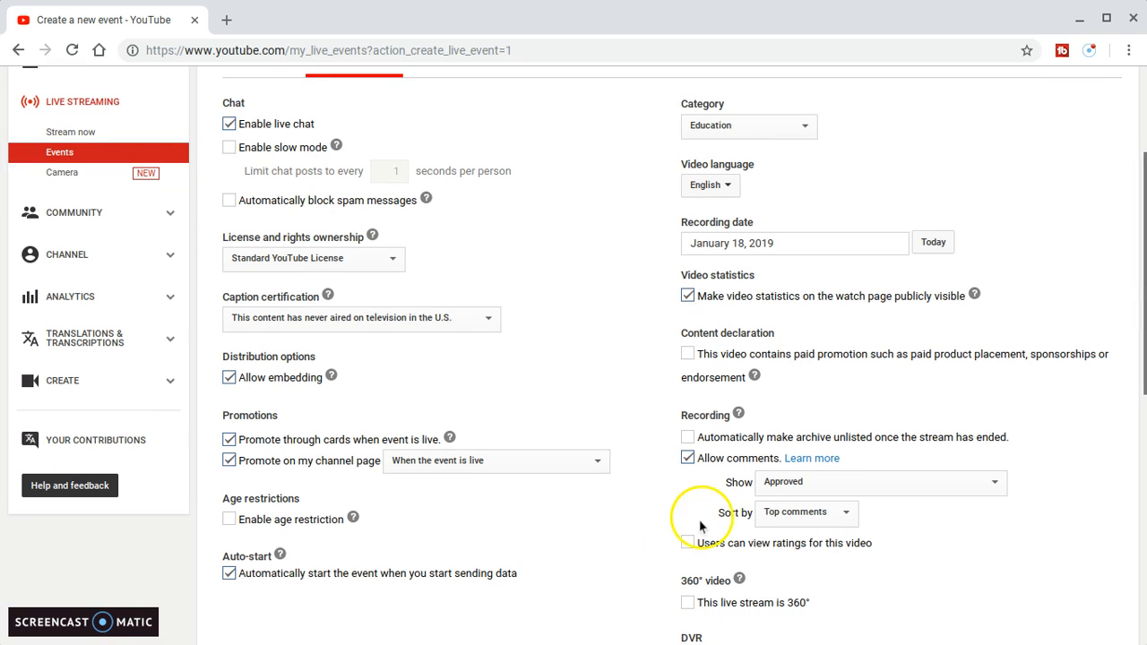
scroll(847, 553, "down", 1)
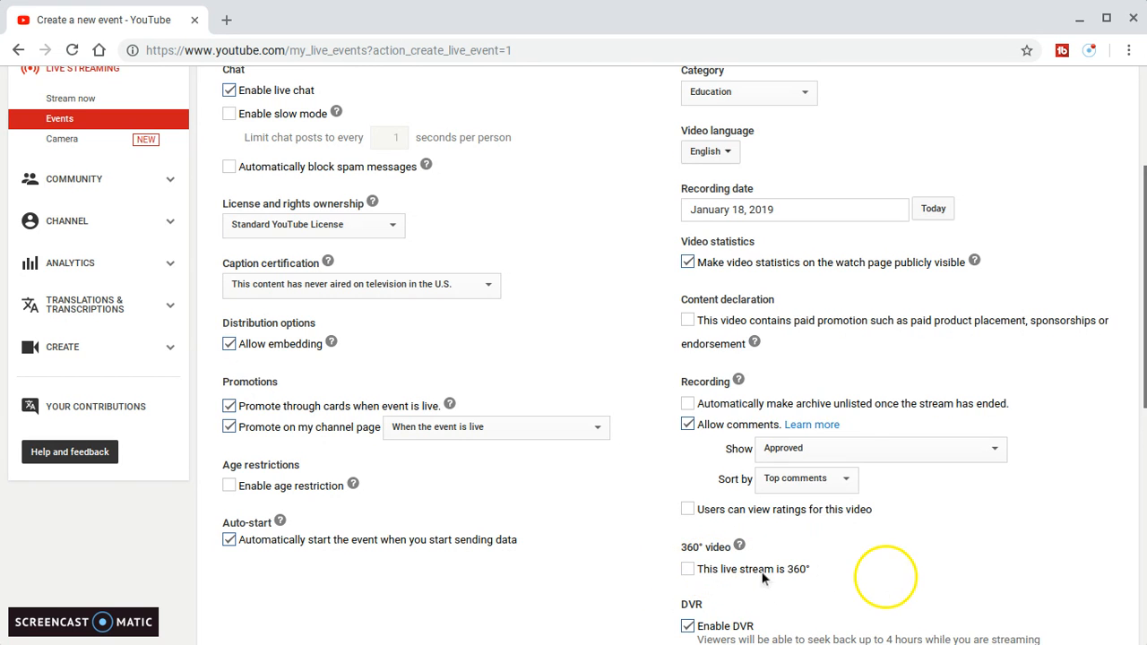
scroll(687, 569, "down", 1)
scroll(663, 551, "down", 3)
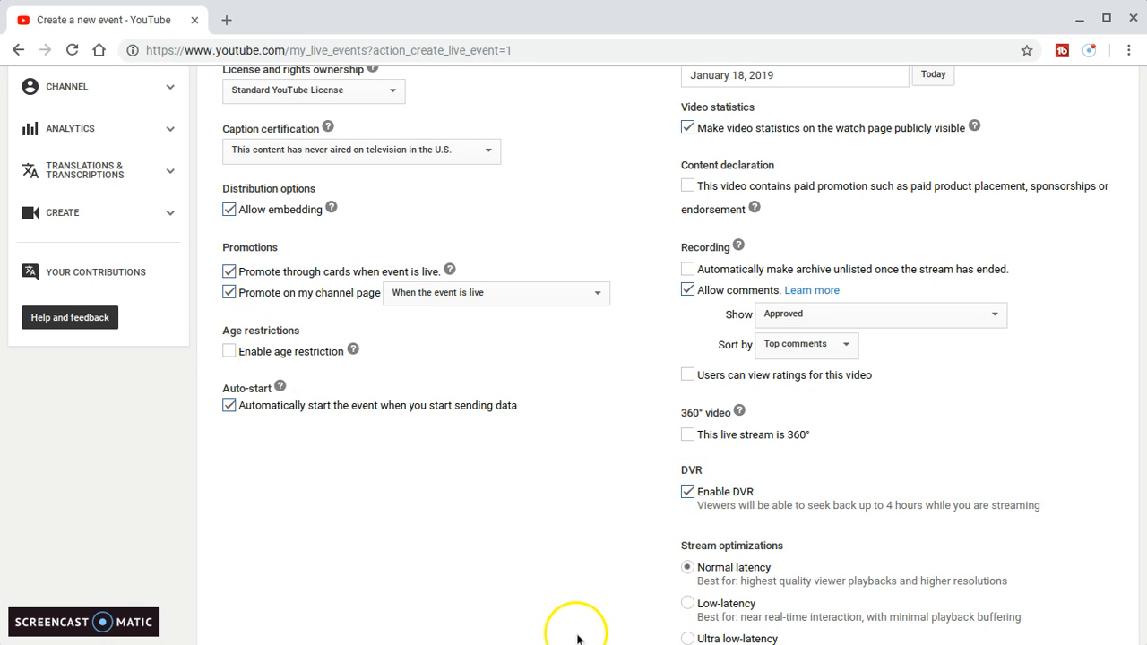
scroll(735, 450, "down", 1)
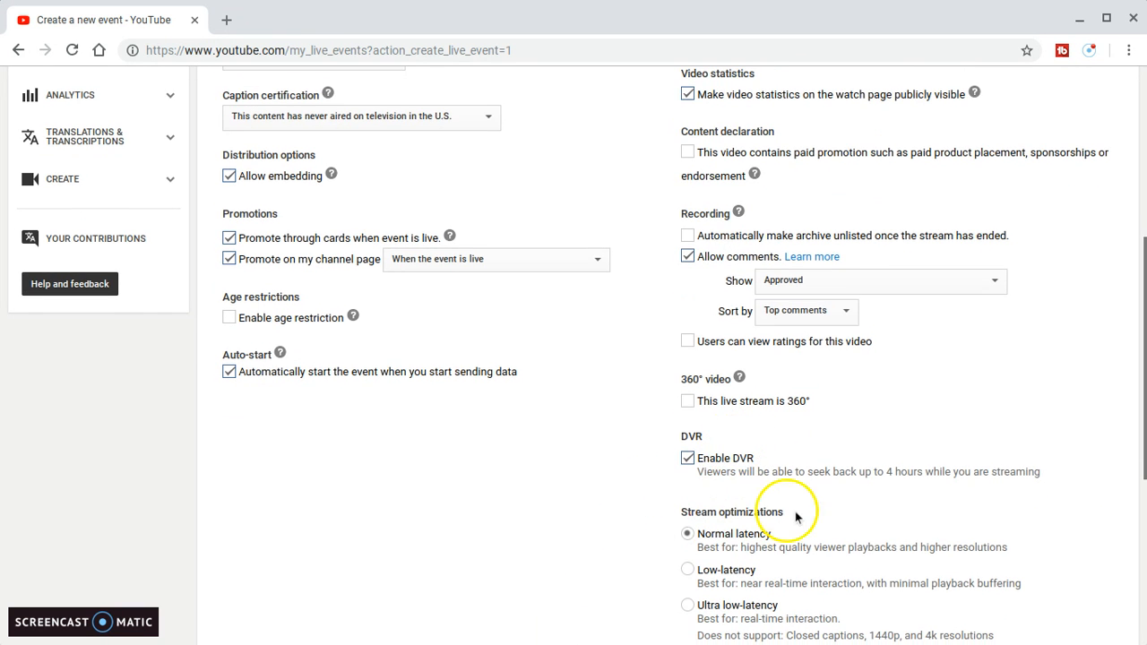
scroll(780, 517, "down", 3)
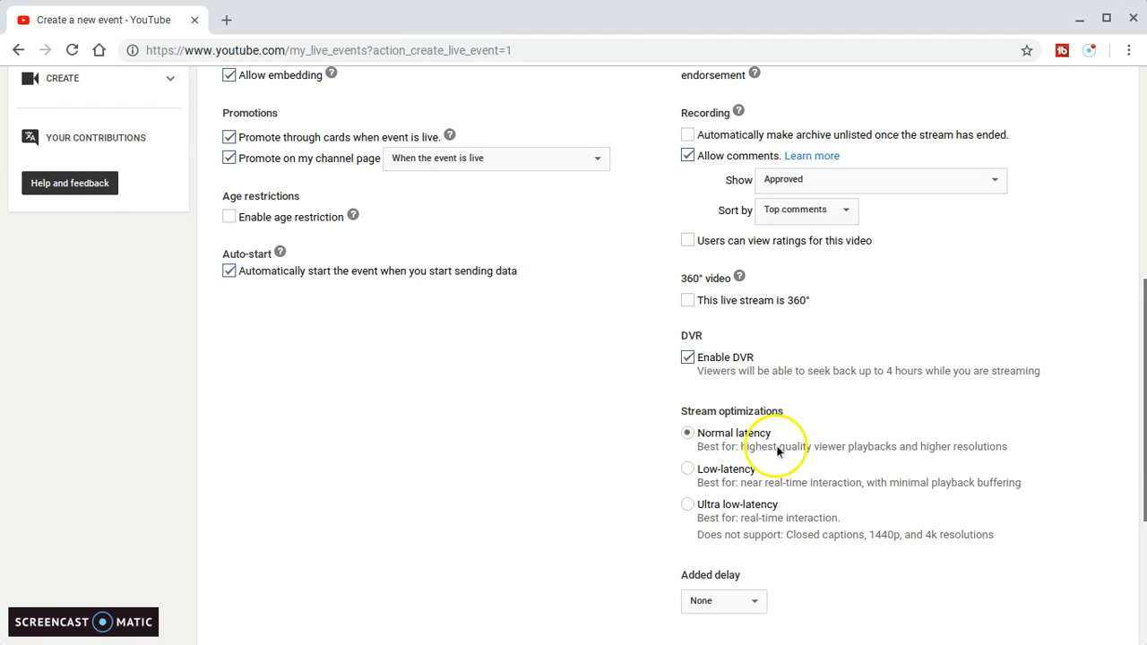
scroll(776, 450, "down", 1)
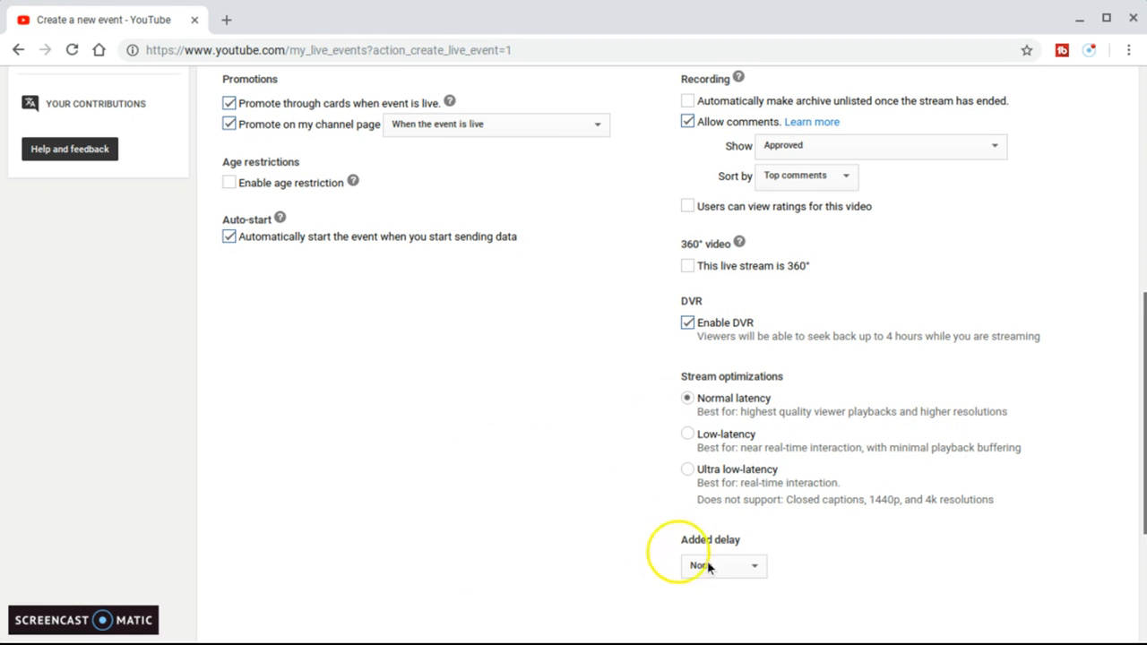
scroll(748, 571, "down", 2)
Review the added delay choices for the stream and select None
left_click(706, 401)
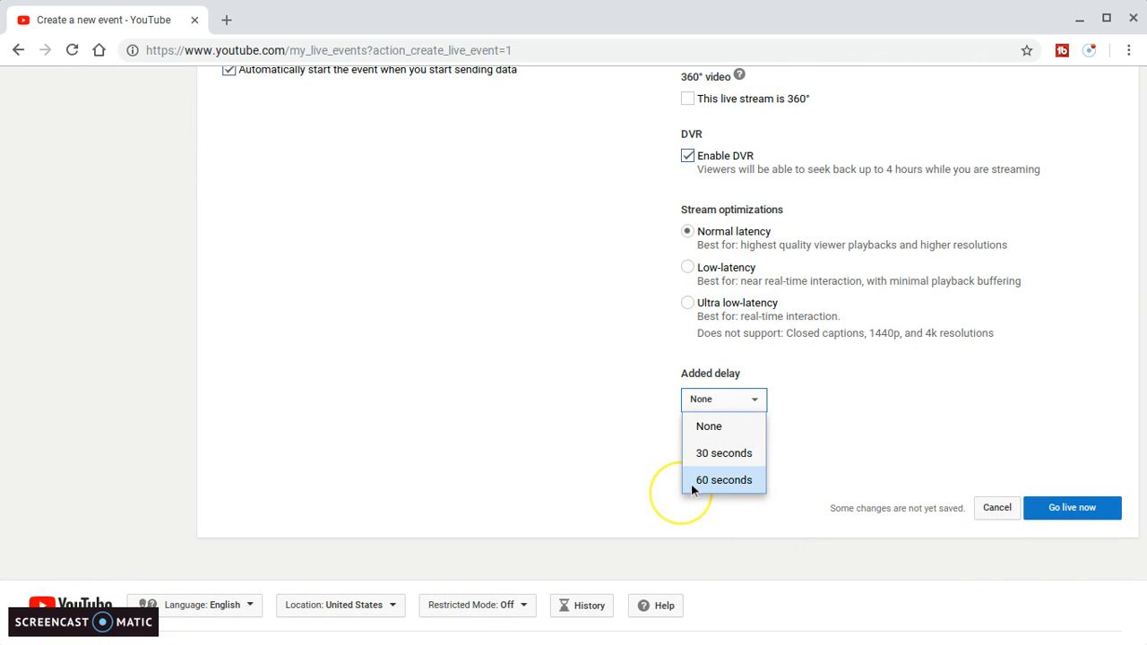
left_click(713, 427)
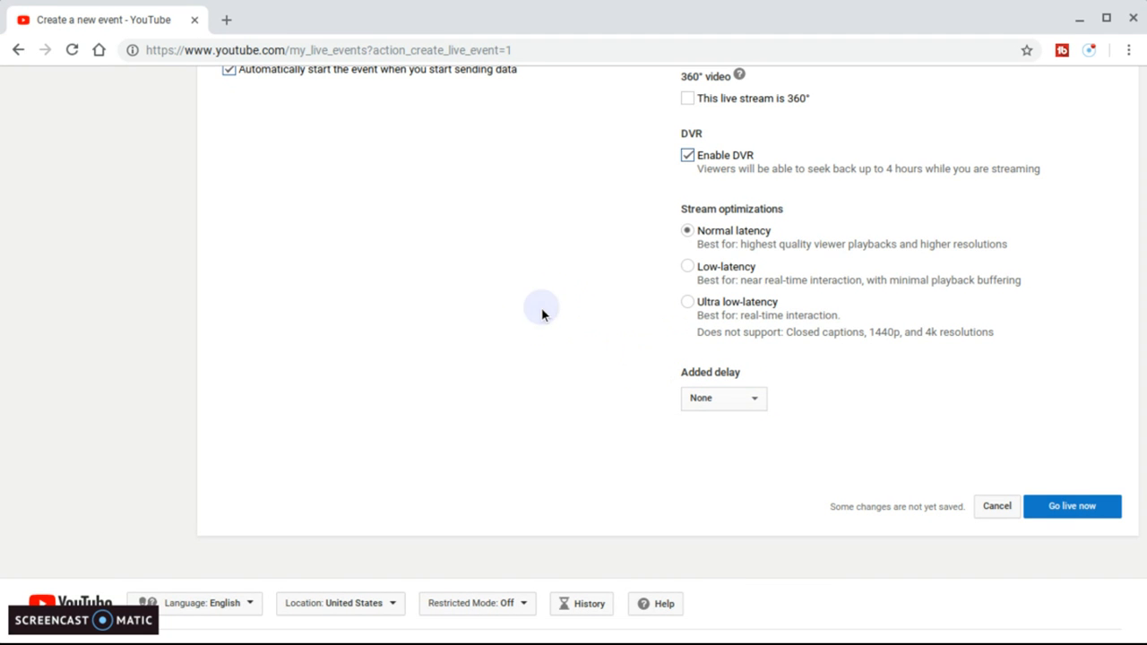
left_click(725, 399)
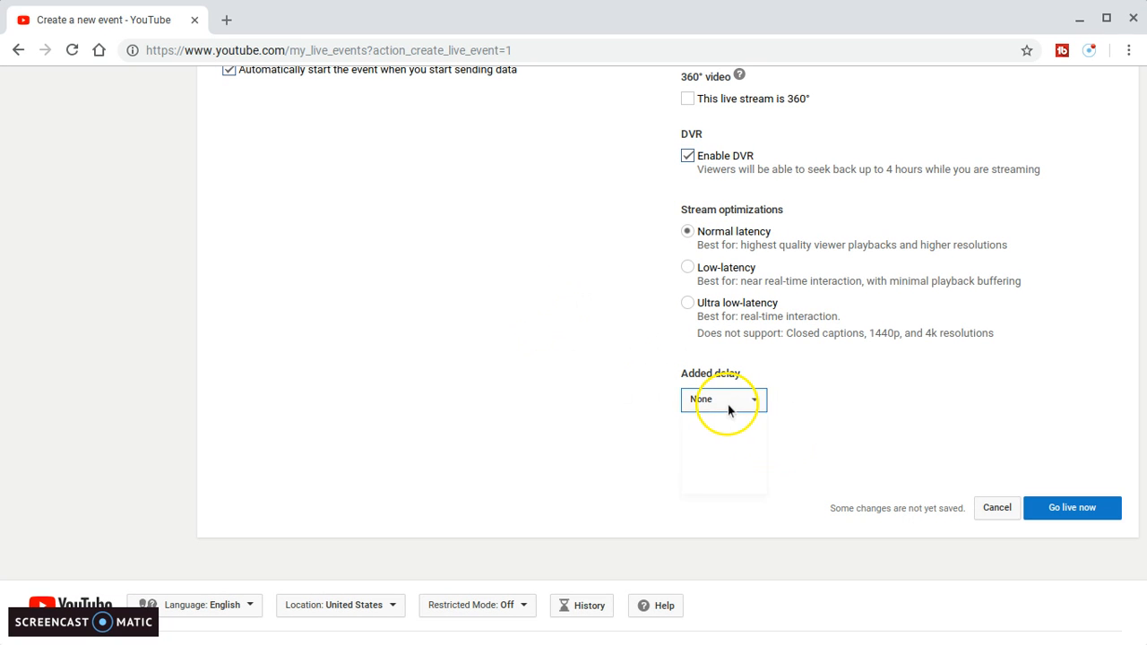
left_click(654, 439)
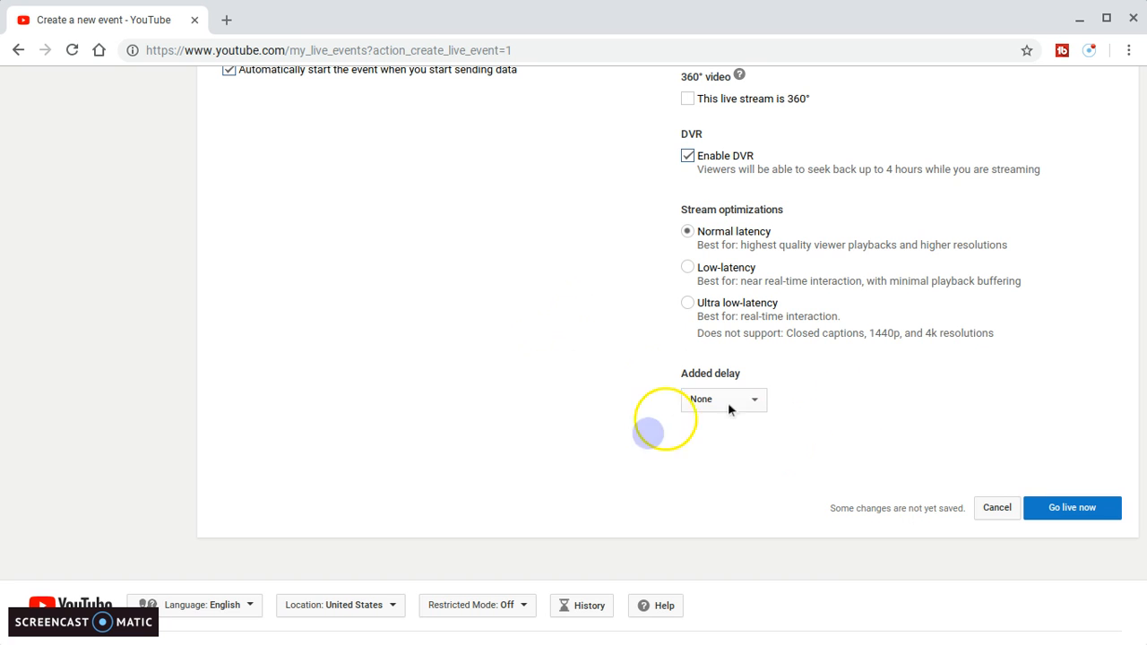
Go live with the event in a Google Hangout On Air and dismiss the Remember notice so it is not shown again
scroll(837, 345, "up", 1)
scroll(838, 345, "up", 10)
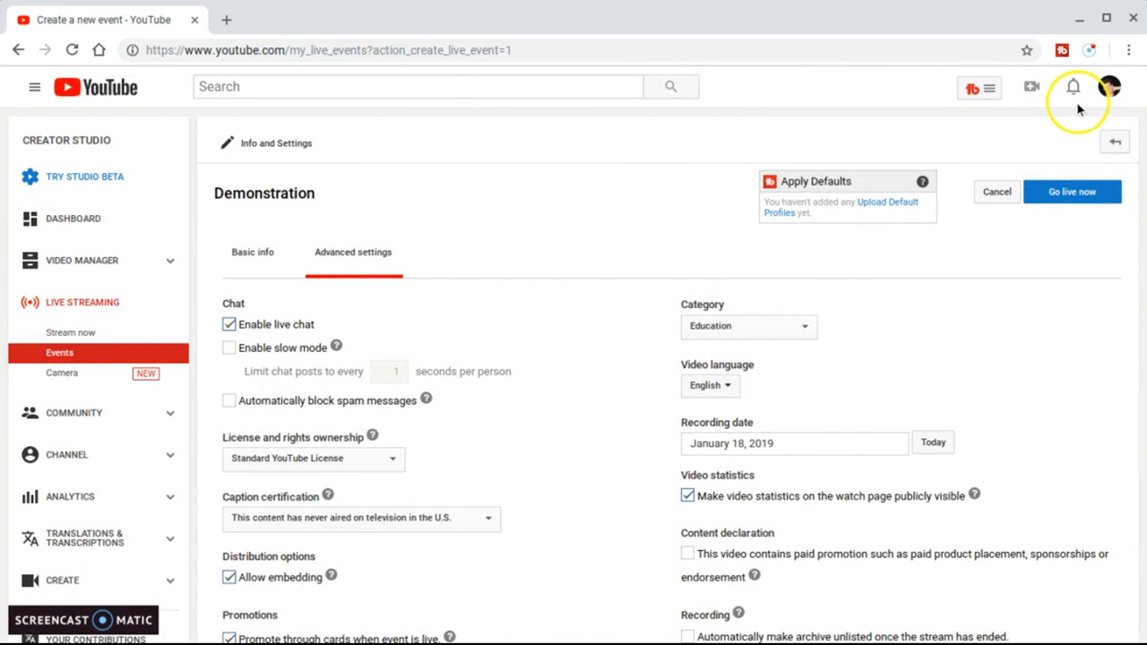
left_click(1072, 202)
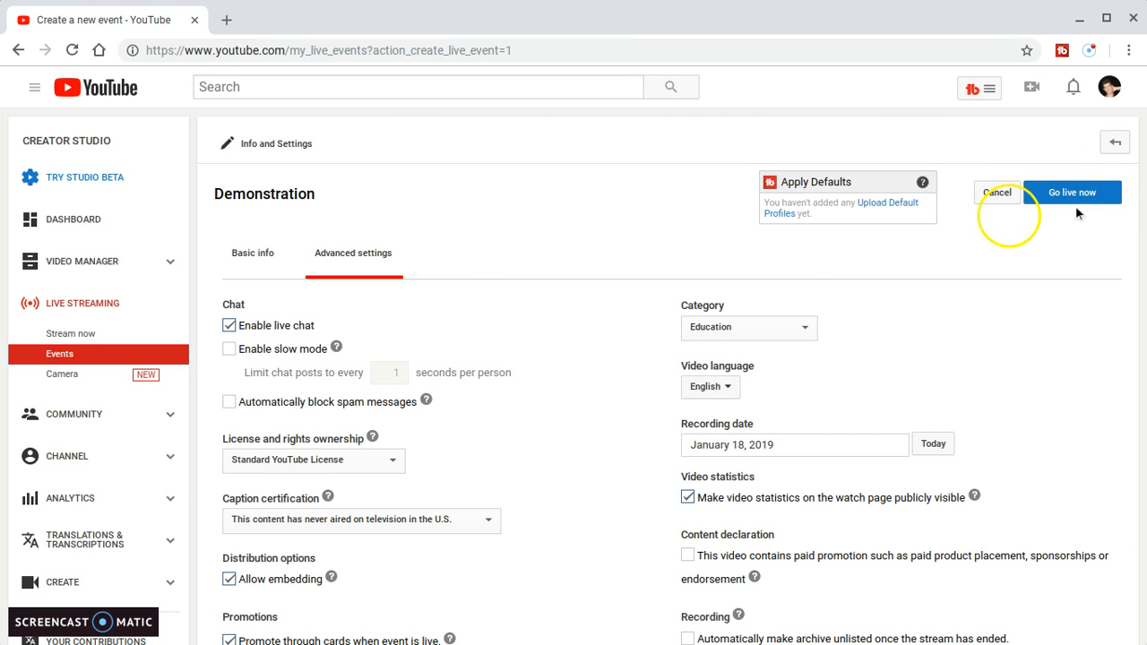
left_click(1080, 200)
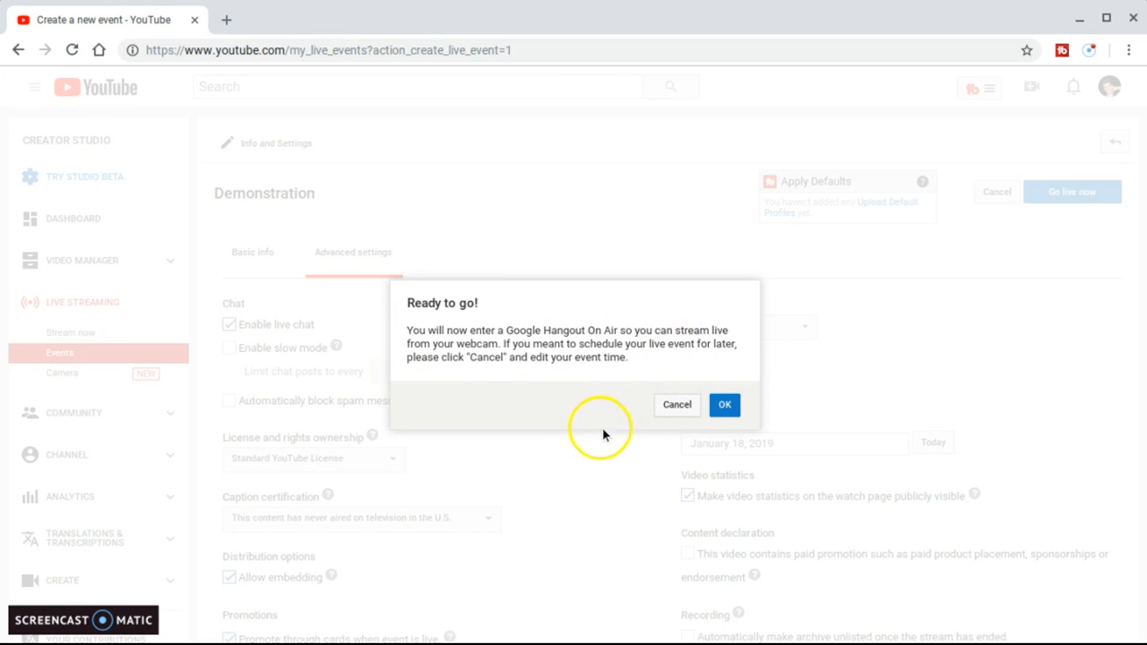
left_click(725, 406)
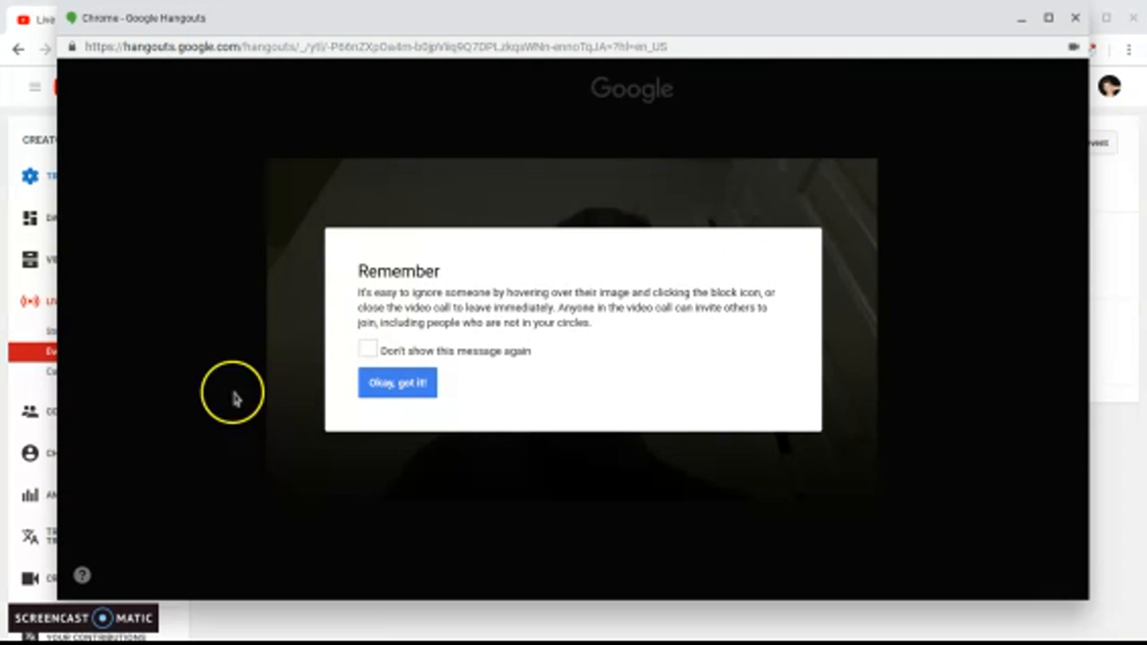
left_click(367, 350)
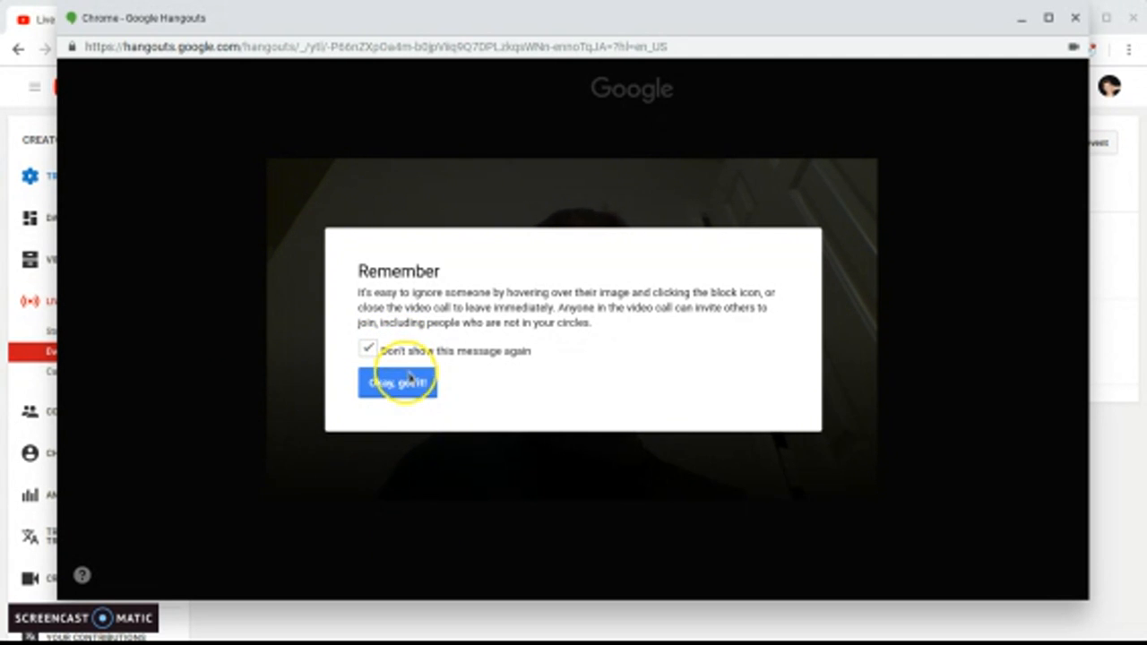
left_click(398, 381)
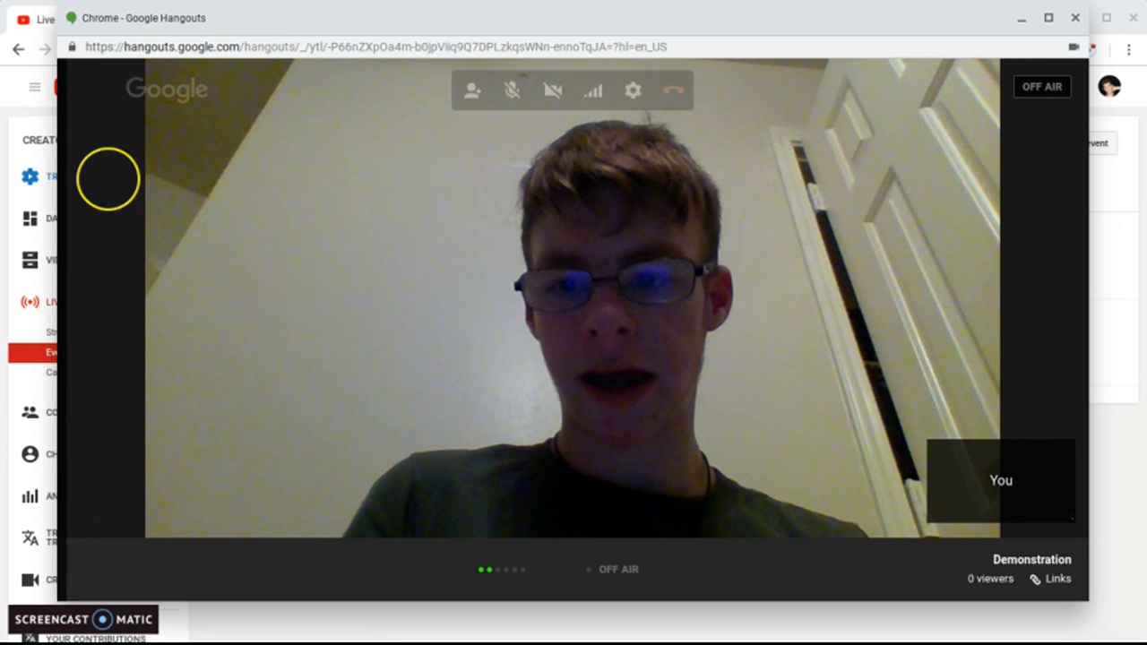
Look through the Hangout's group chat, screen sharing, Cameraman and Control Room tools, and leave the call without broadcasting
left_click(82, 89)
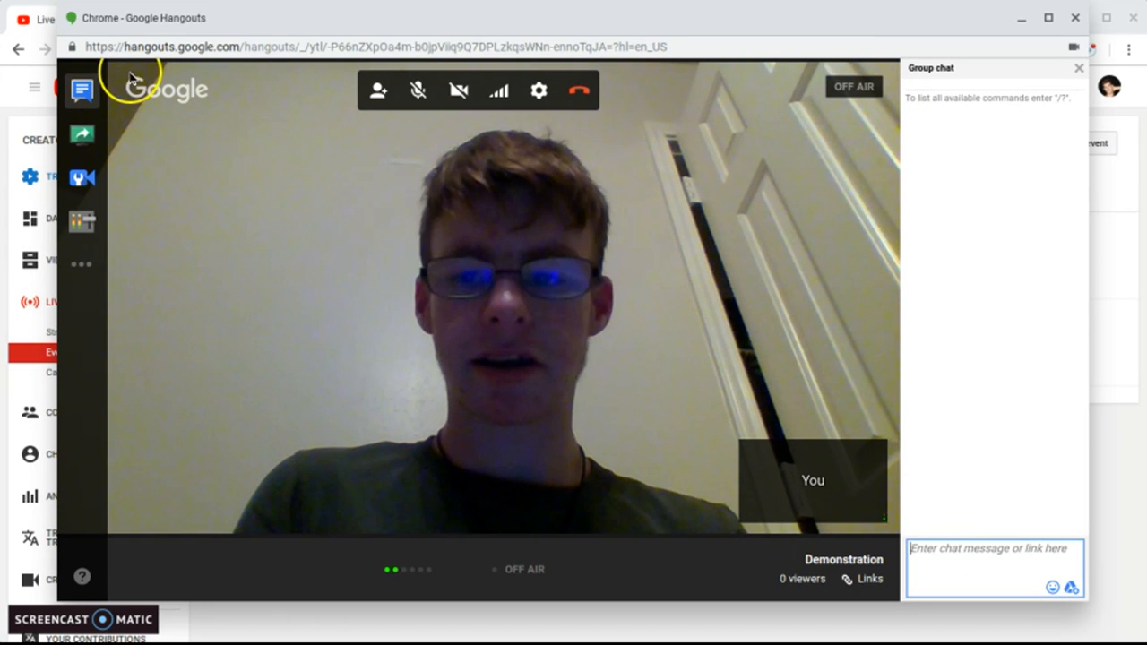
left_click(89, 93)
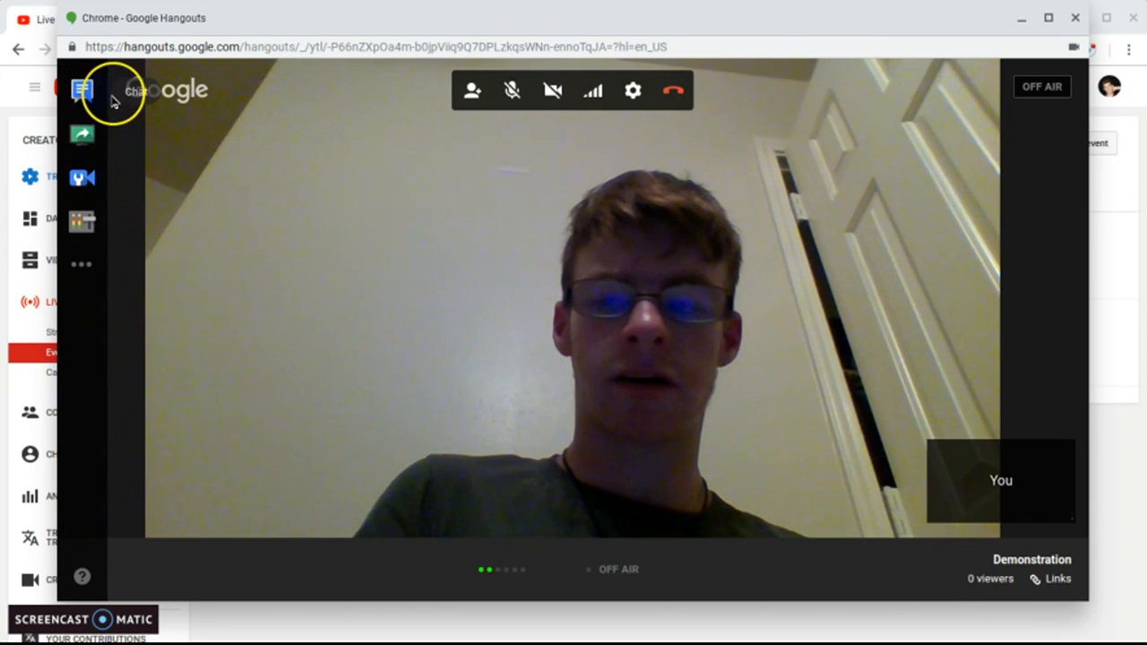
left_click(82, 135)
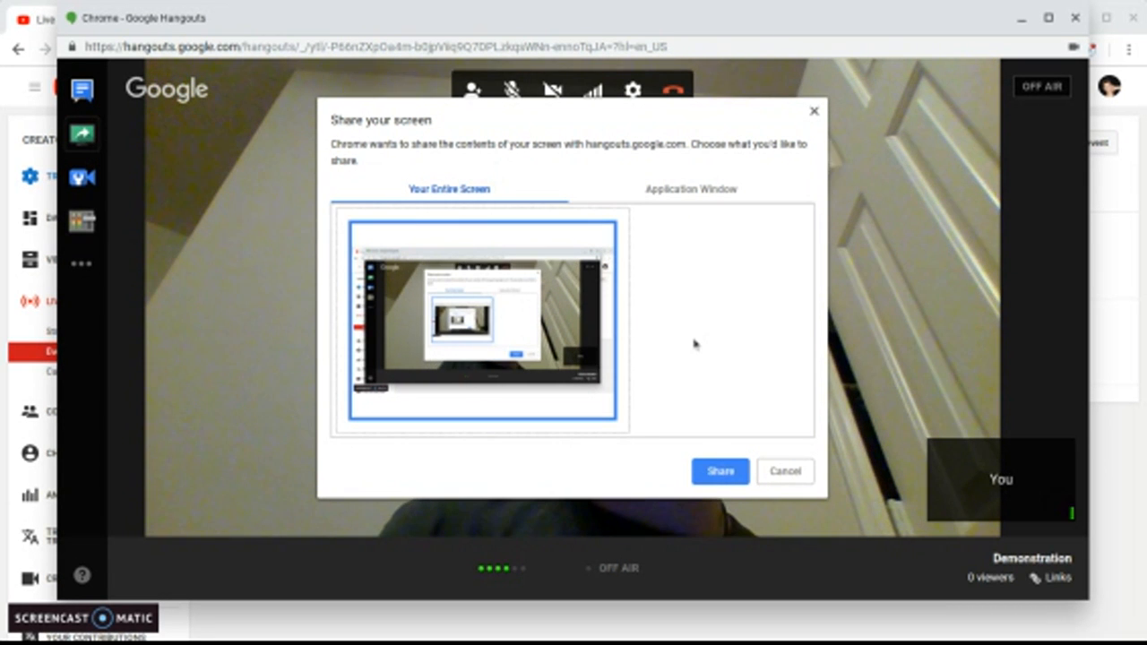
left_click(784, 472)
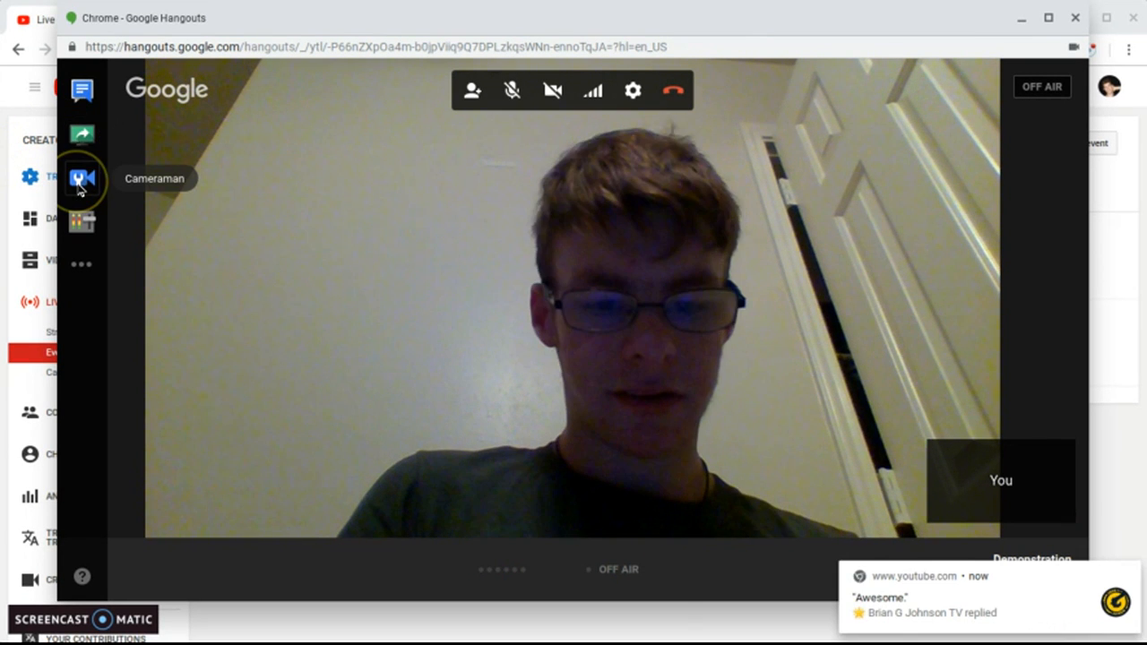
left_click(79, 182)
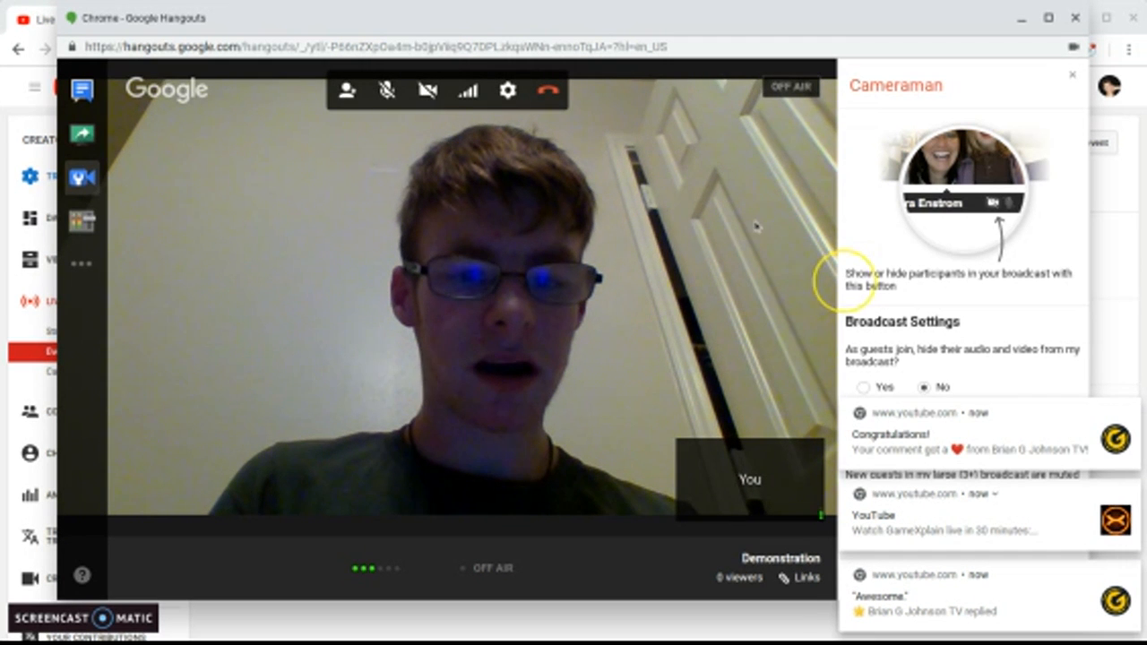
left_click(83, 224)
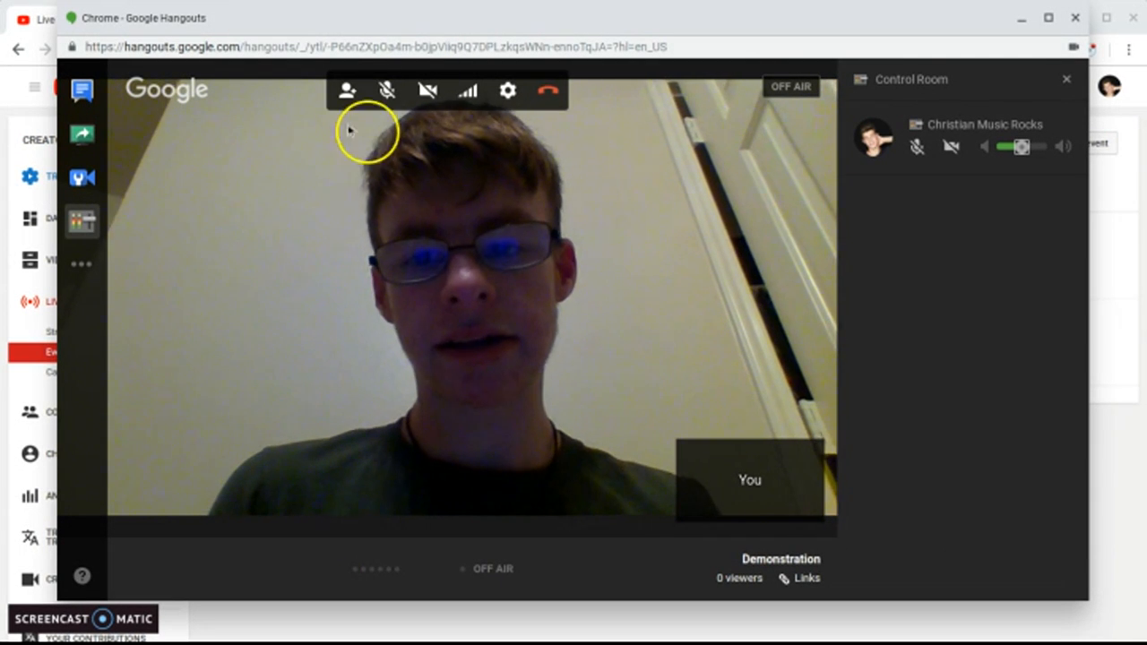
left_click(548, 100)
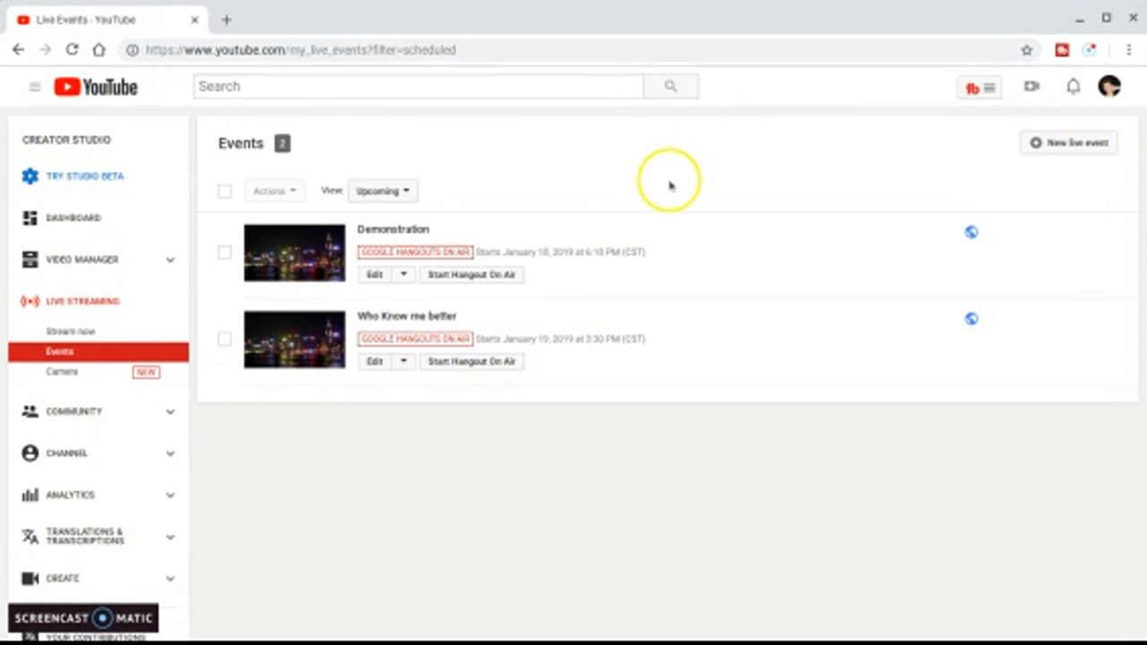
Permanently delete the Demonstration event from the upcoming live events
left_click(225, 255)
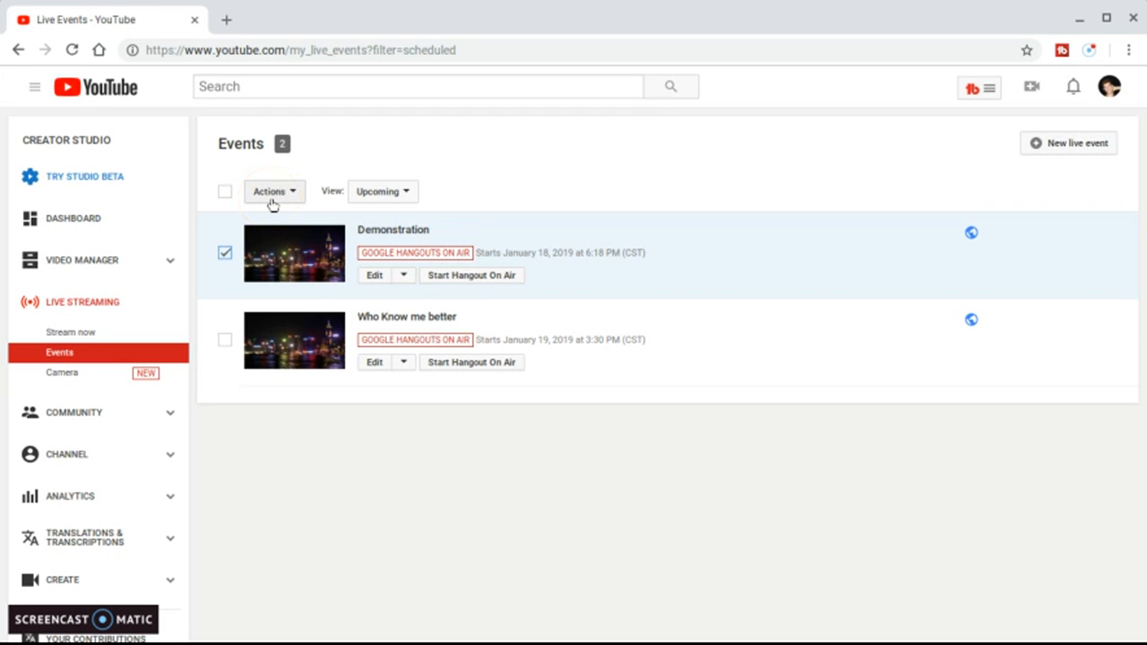
left_click(269, 195)
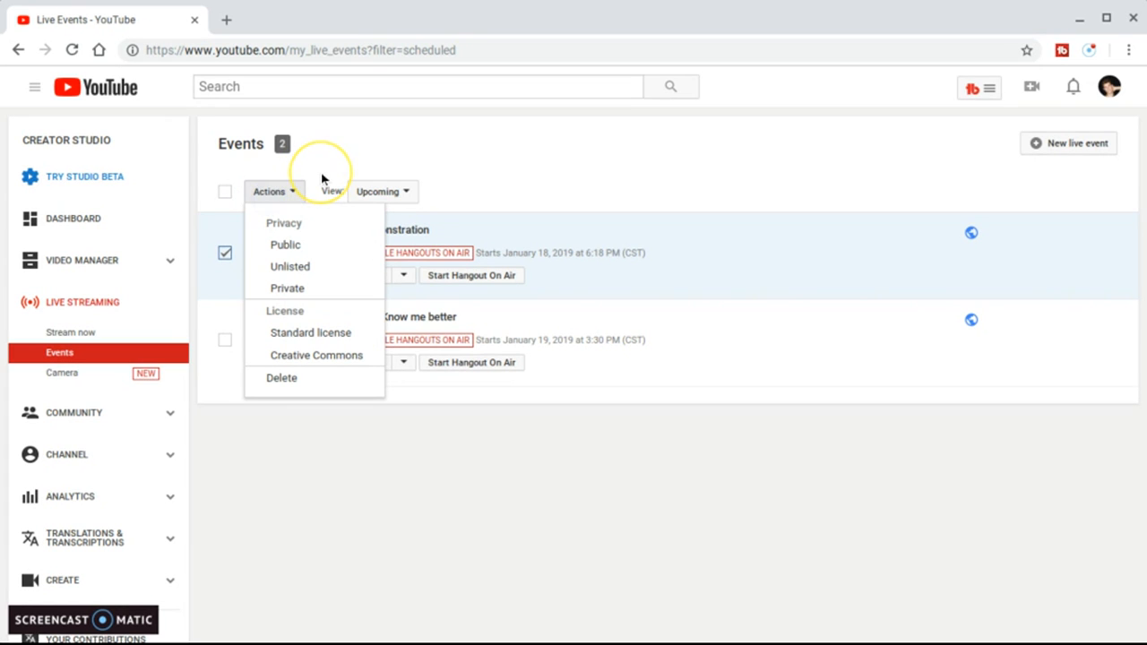
left_click(254, 380)
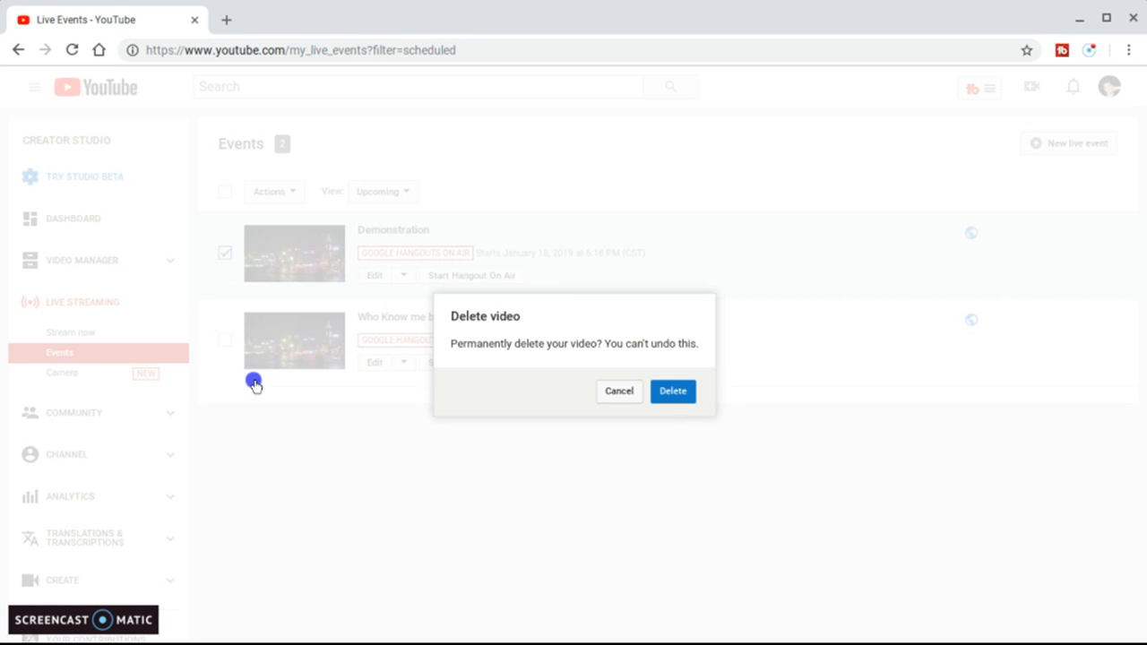
left_click(672, 396)
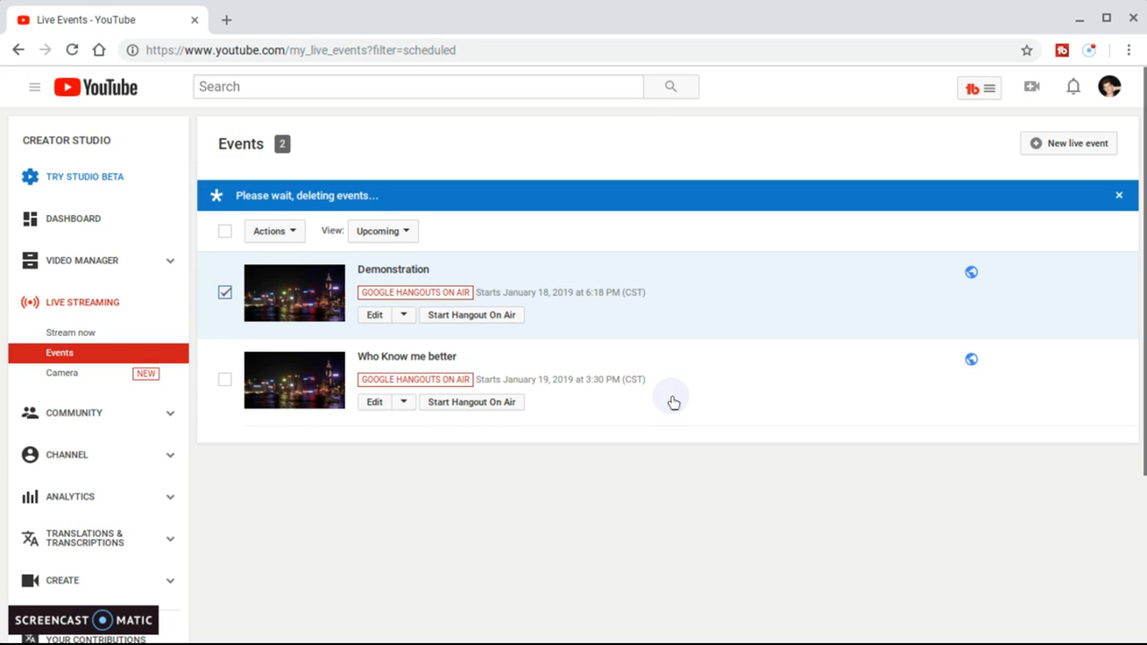